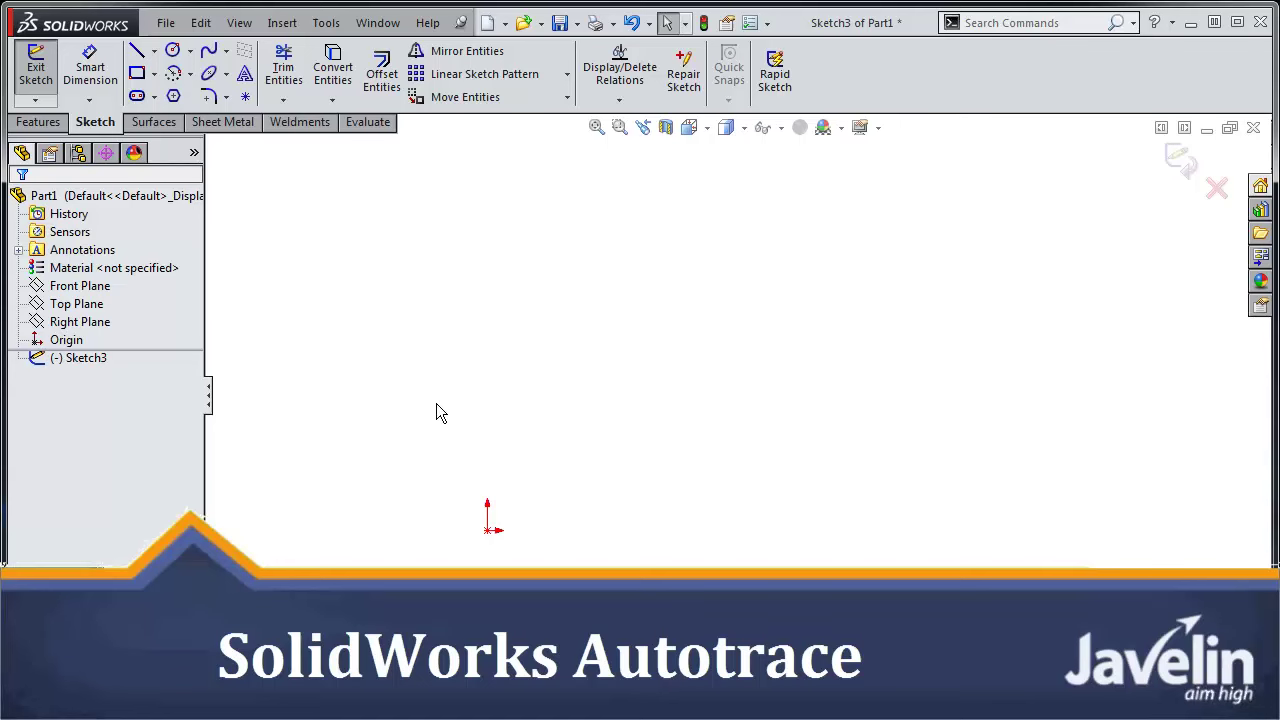
Step: Insert Canada Flag.jpg from the Desktop into Sketch3 as a 1920 × 960 mm sketch picture
left_click(326, 22)
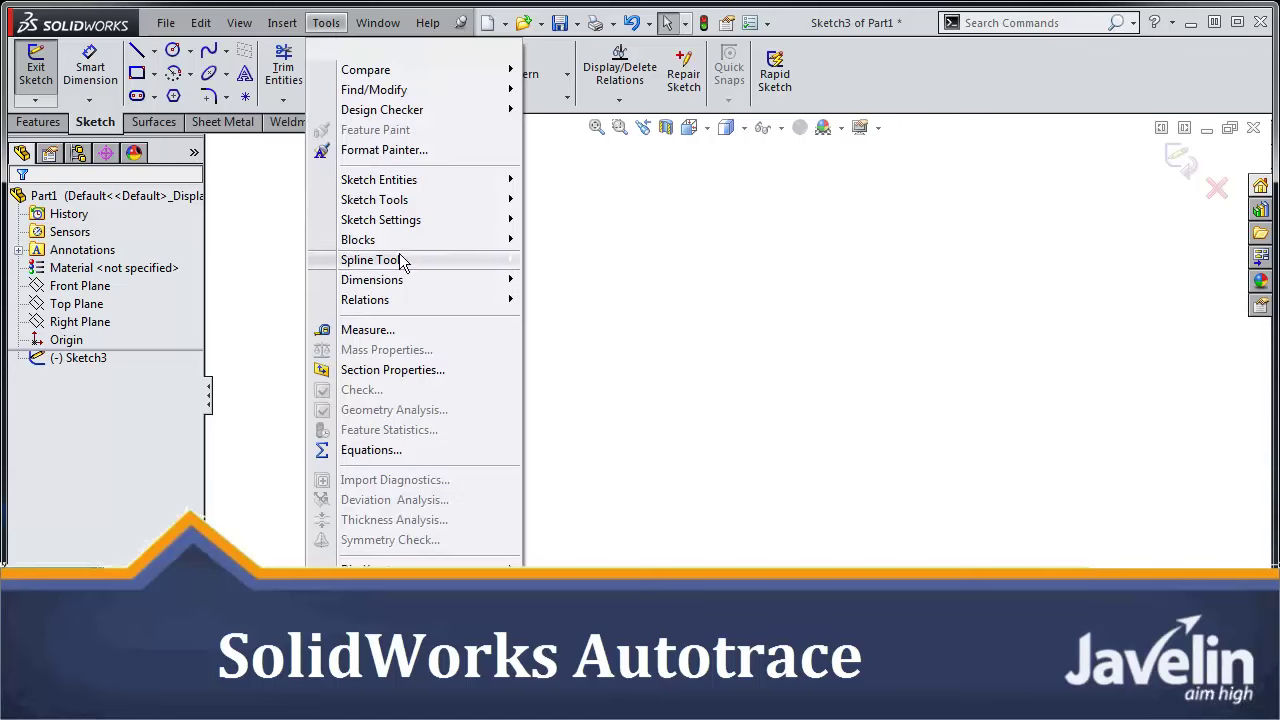
mouse_move(410, 205)
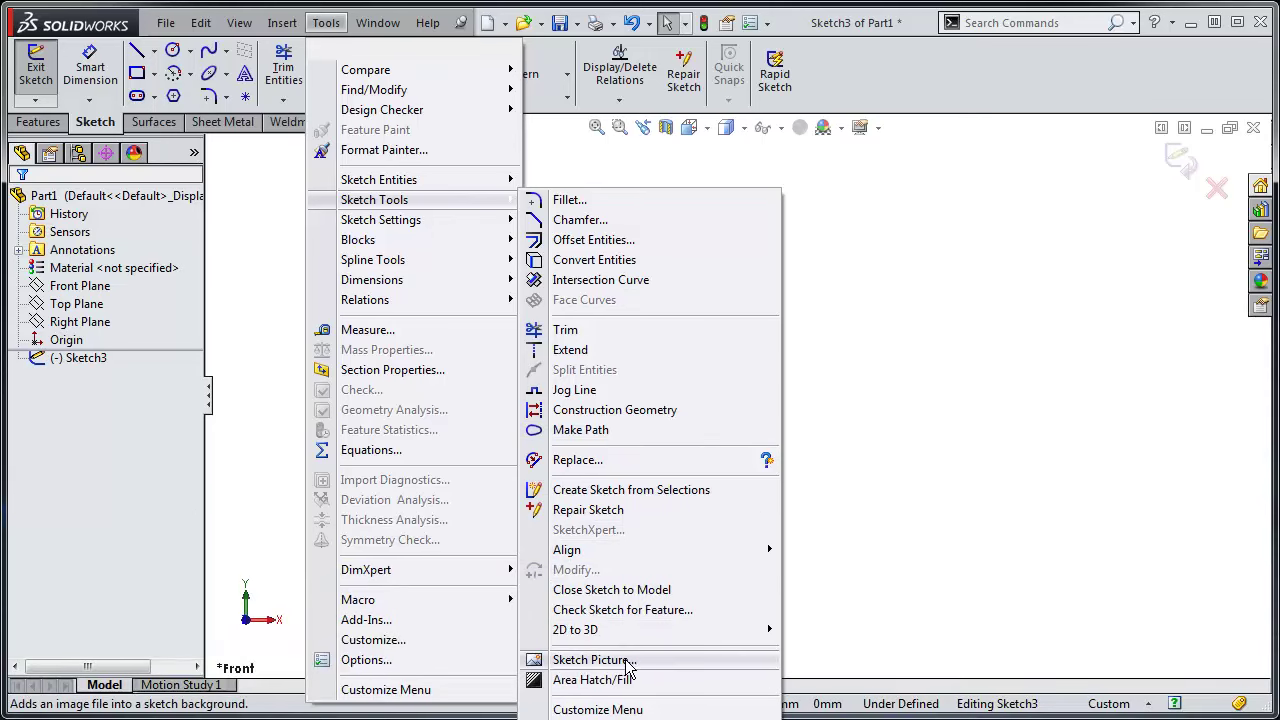
left_click(628, 660)
left_click(560, 318)
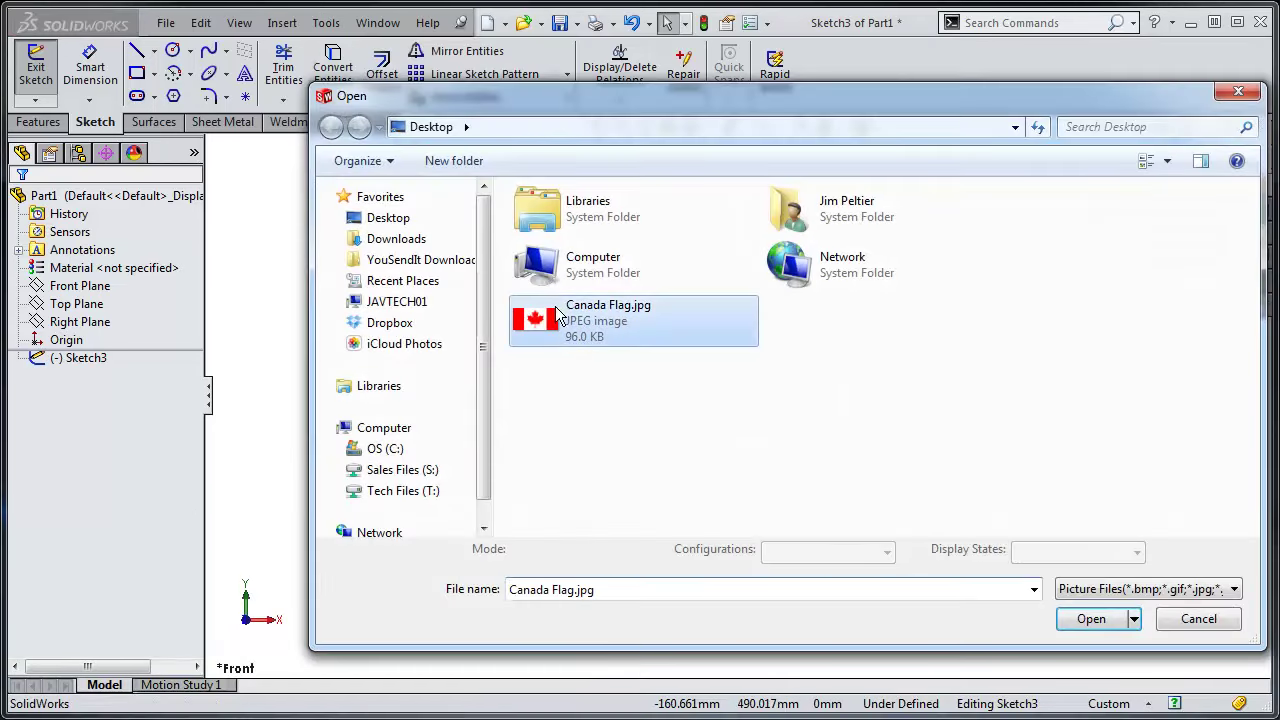
left_click(1090, 619)
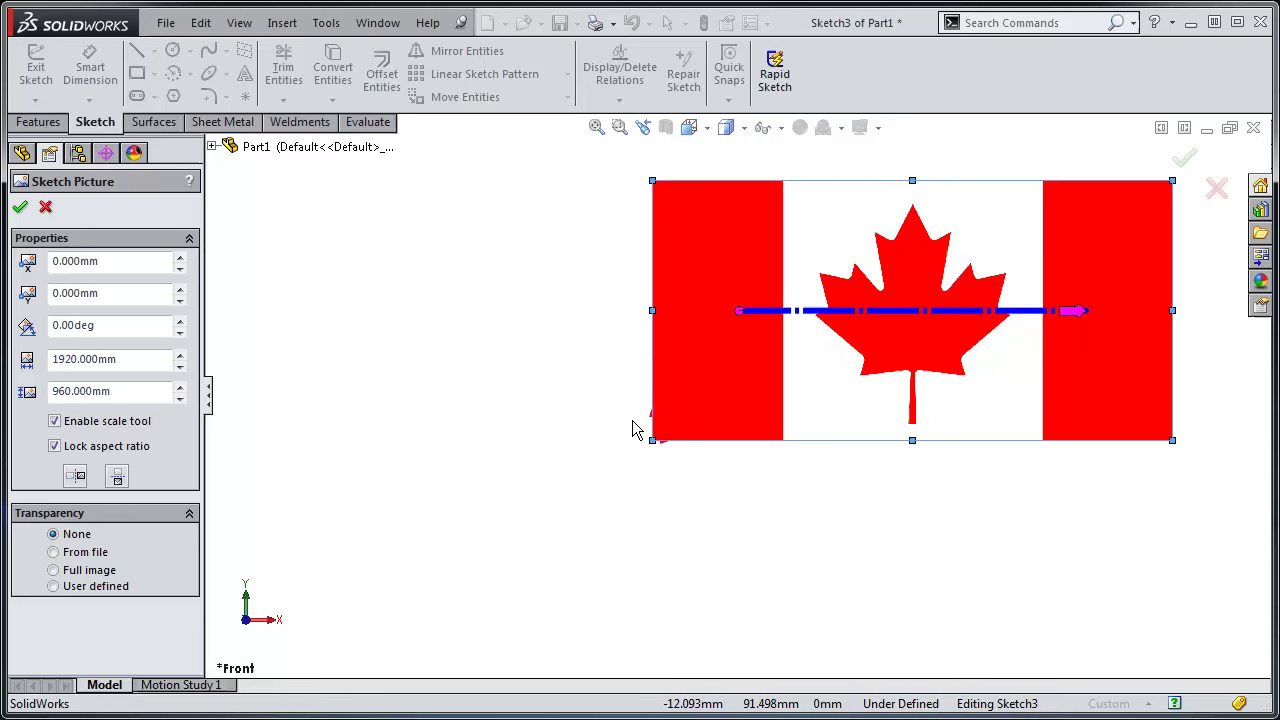
Step: Scale the flag with a 1000 mm vertical reference line, place its bottom-centre on the origin, and accept
scroll(1083, 234, "down", 2)
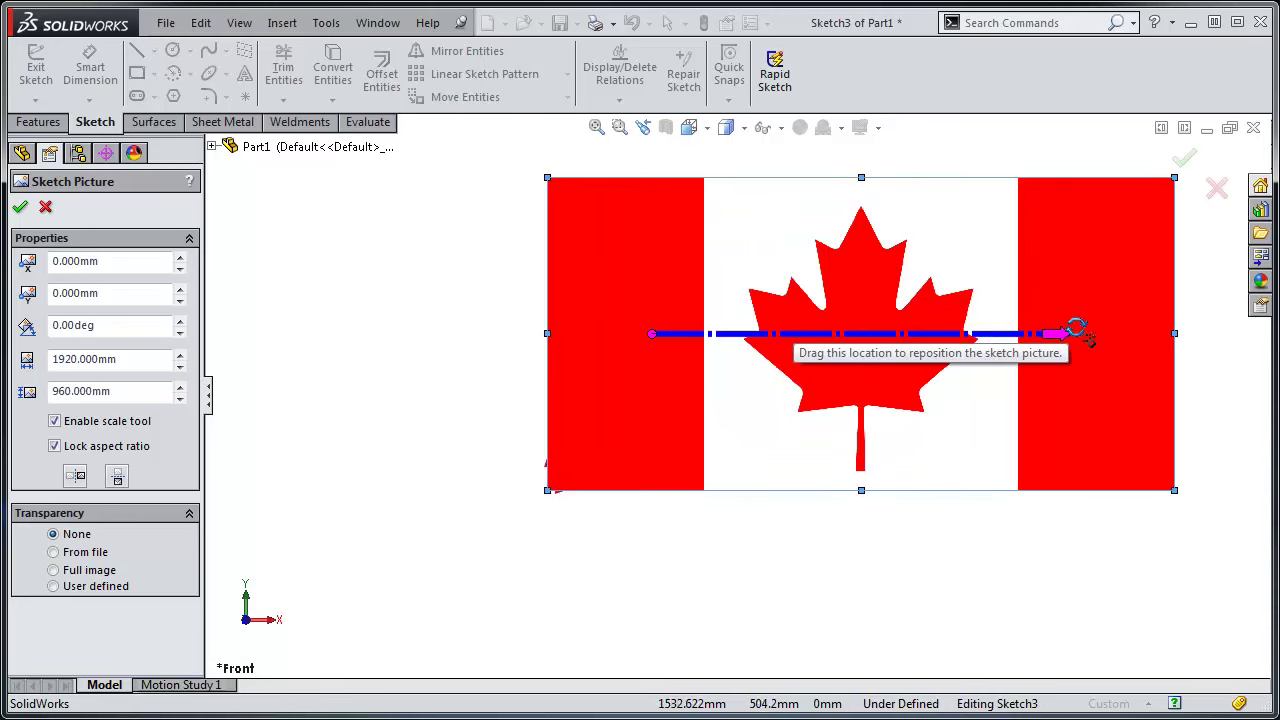
left_click_drag(652, 335, 864, 491)
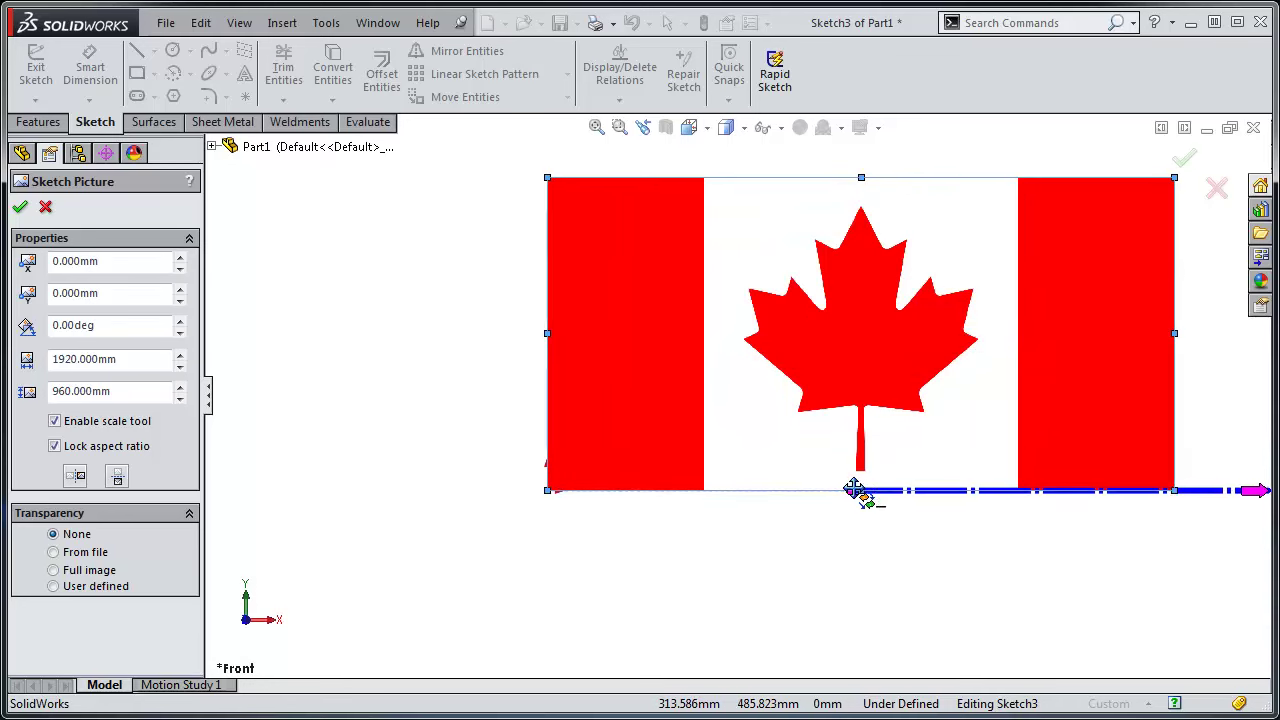
scroll(820, 517, "up", 2)
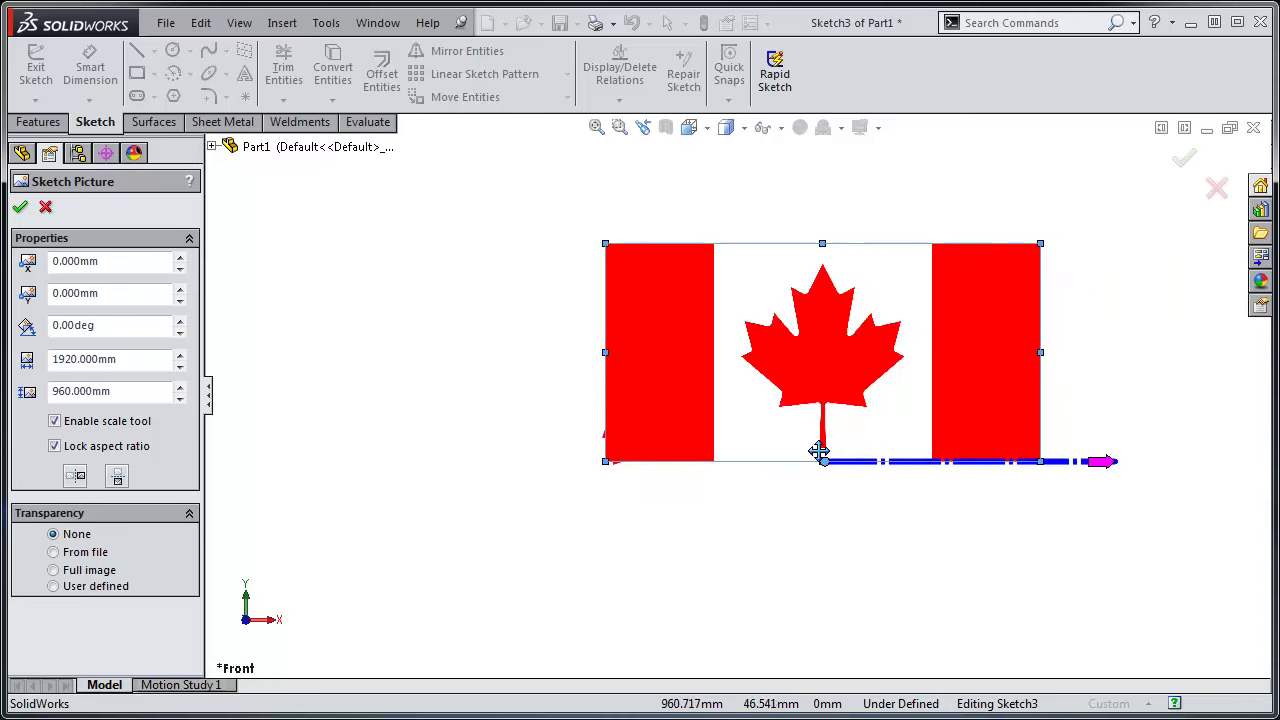
mouse_move(1124, 470)
left_mouse_down()
mouse_move(986, 350)
mouse_move(824, 244)
left_mouse_up()
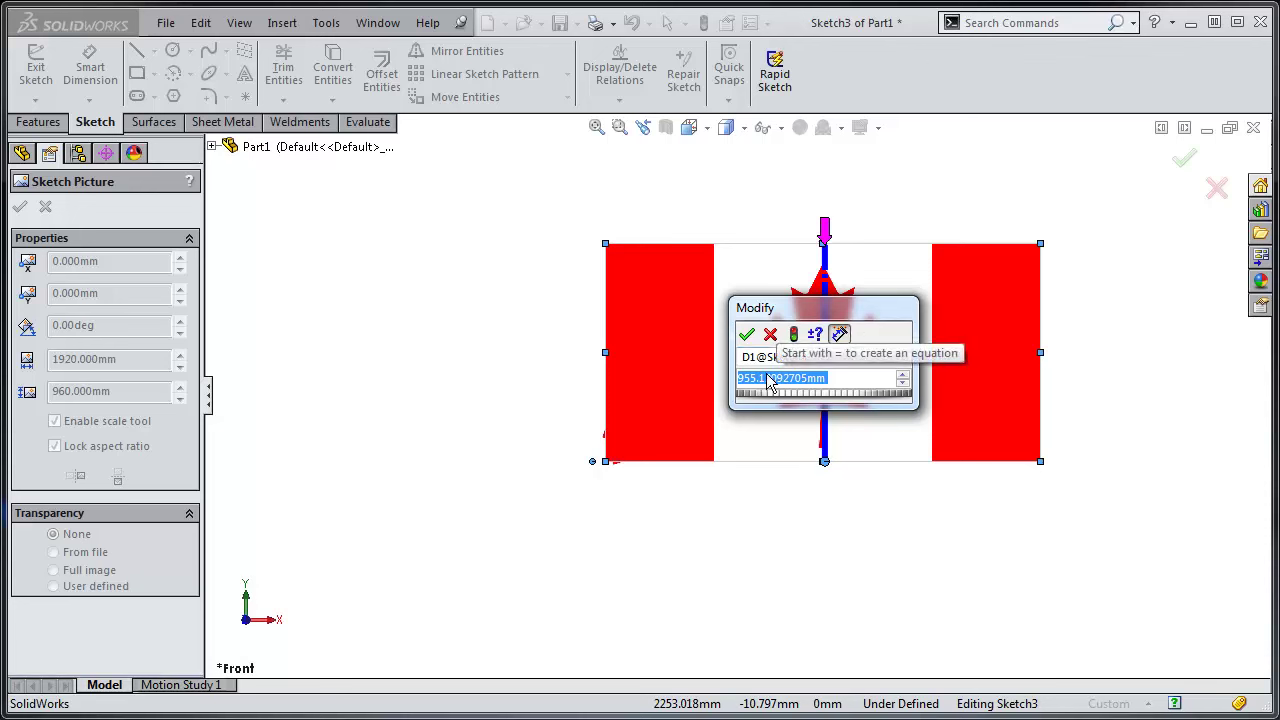
type("1000")
key("Return")
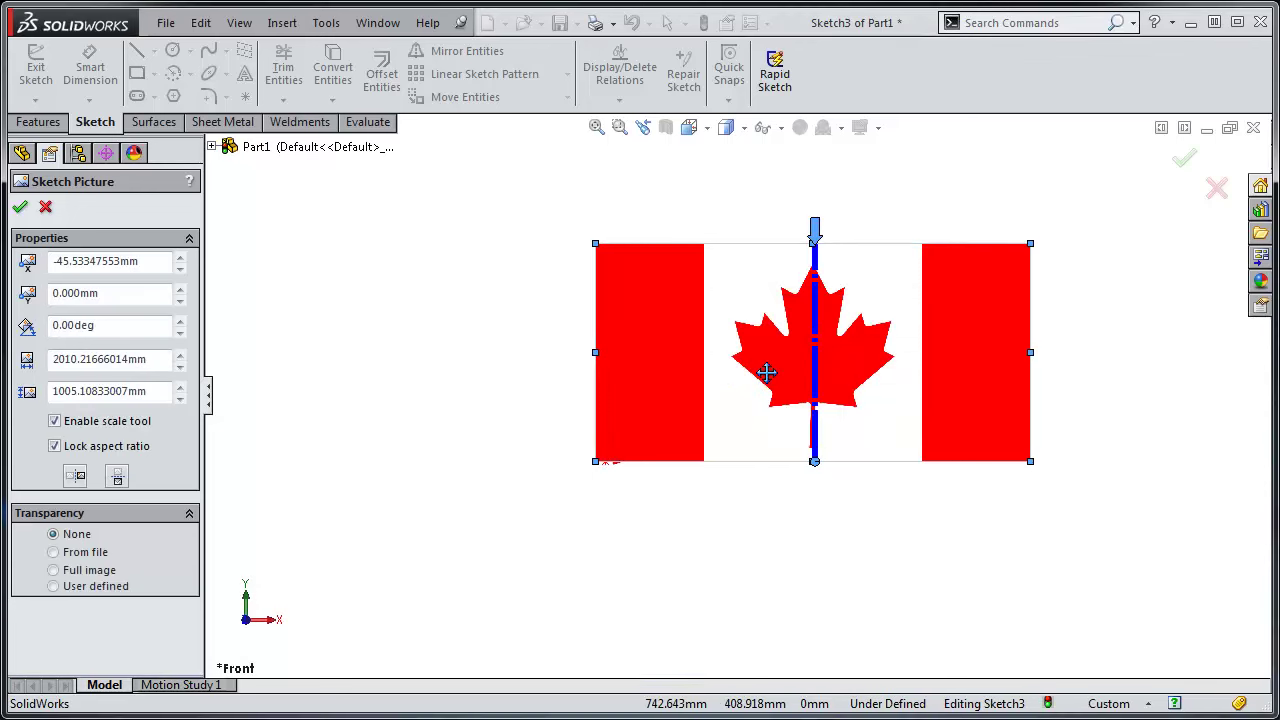
left_click_drag(814, 462, 609, 461)
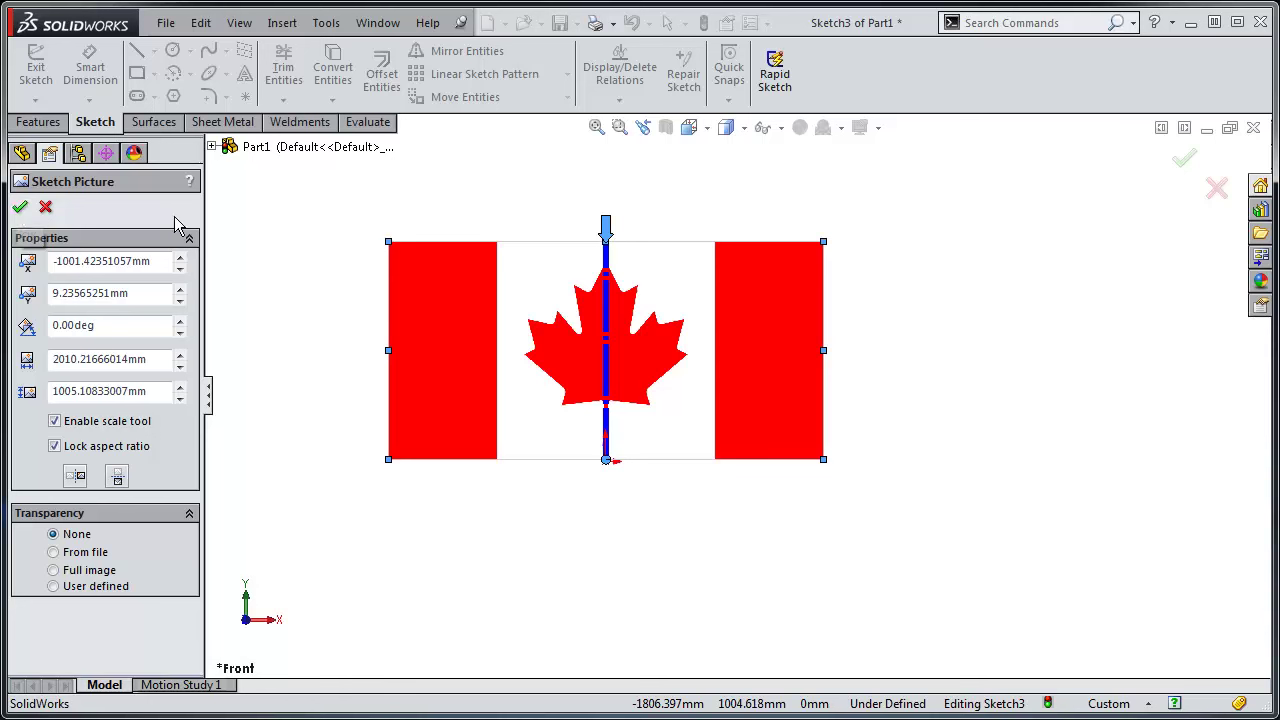
left_click(21, 209)
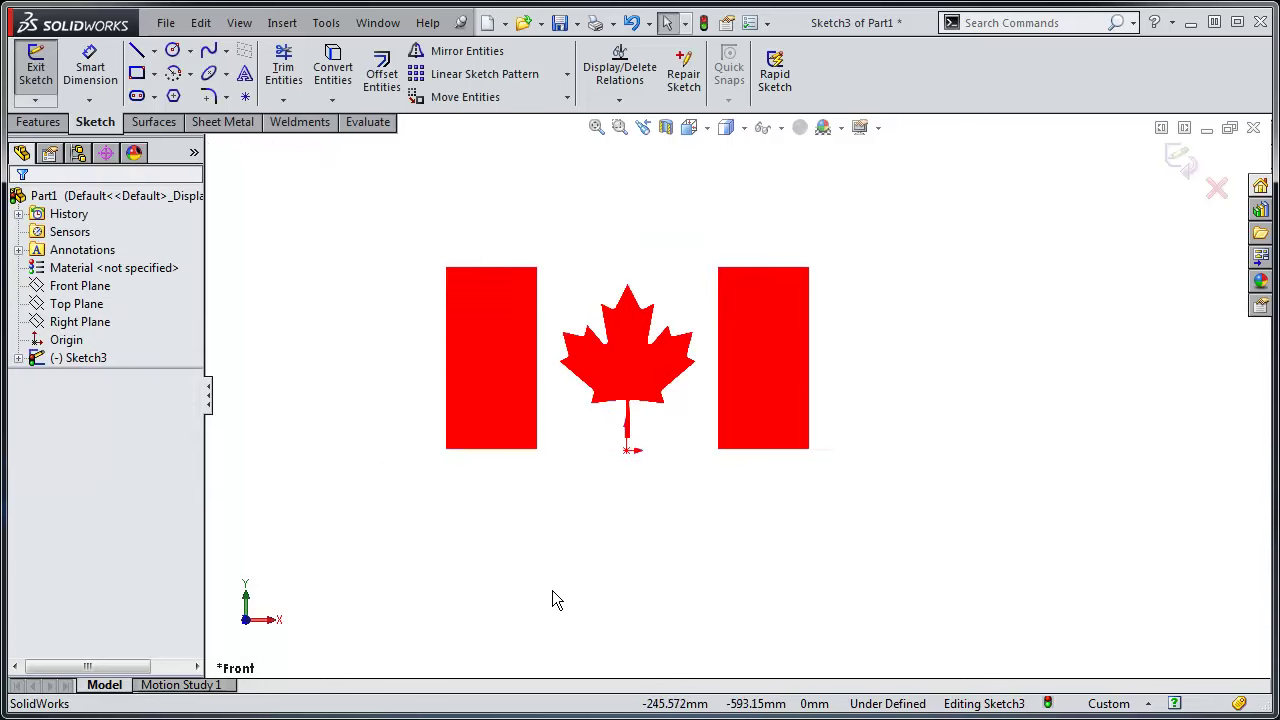
Step: Draw trial lines along the left red band's edge, then box-select and clear them
scroll(605, 360, "down", 3)
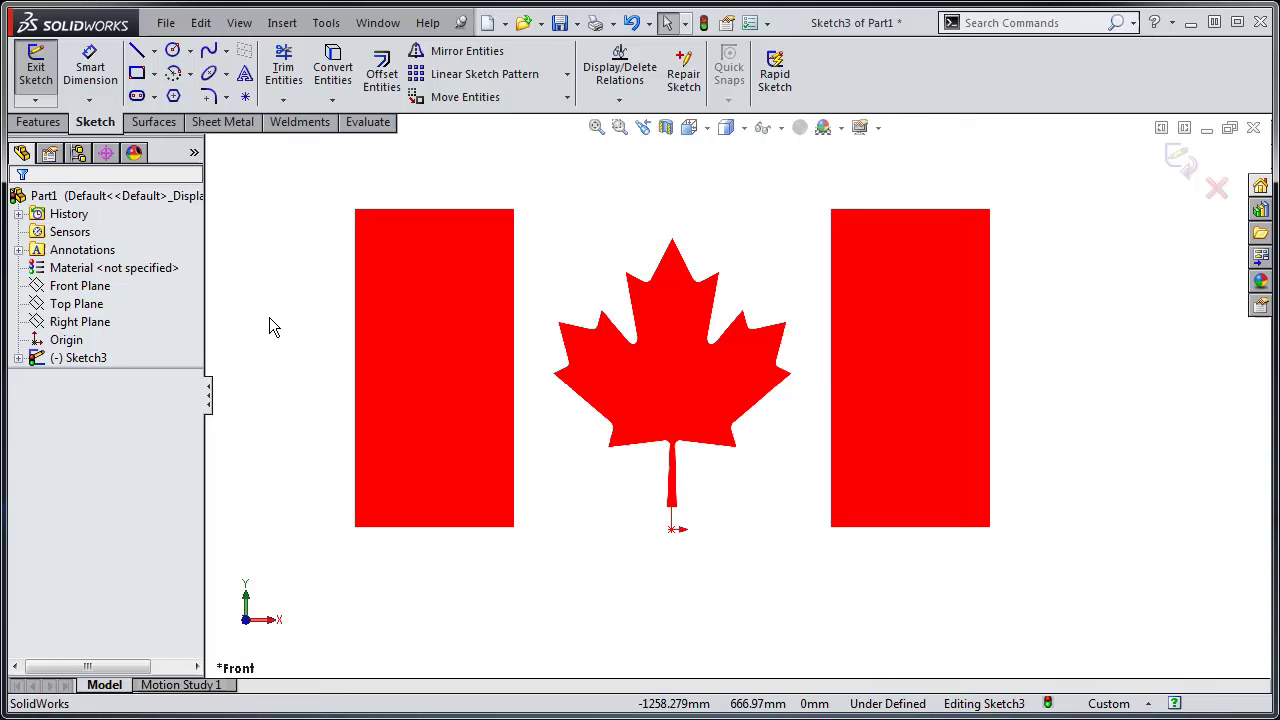
left_click(136, 50)
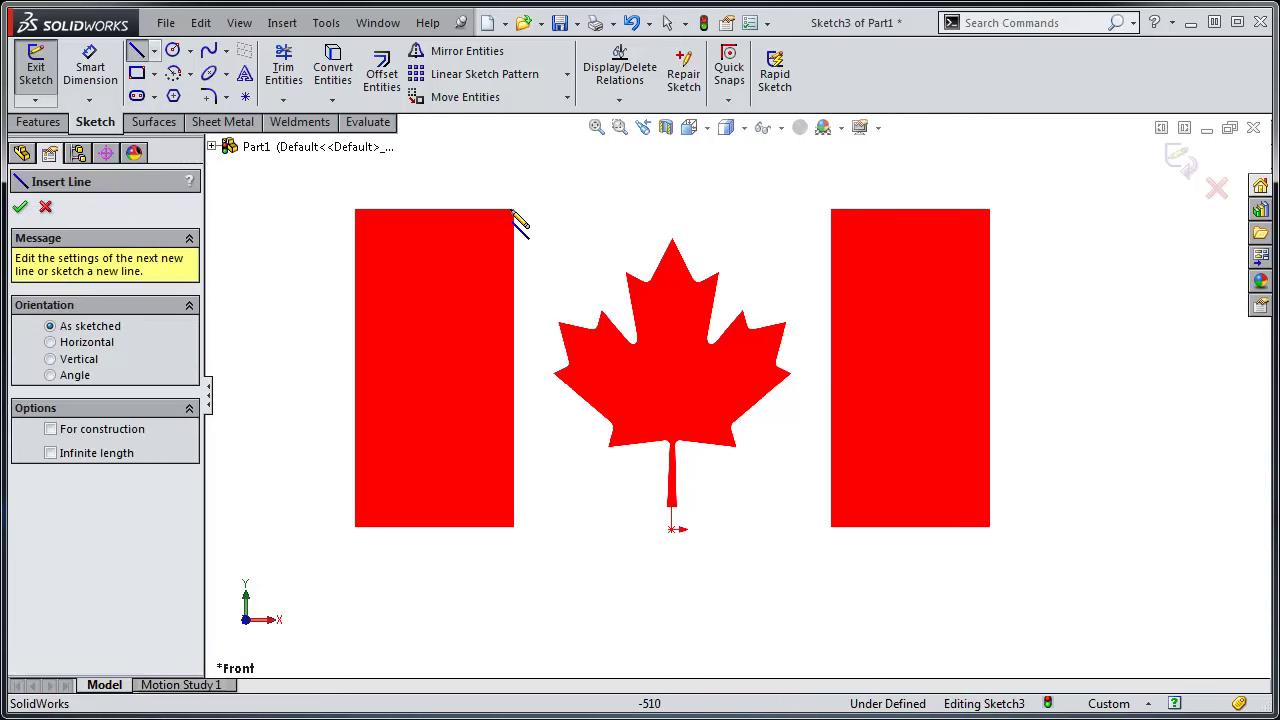
mouse_move(515, 211)
left_mouse_down()
mouse_move(531, 531)
mouse_move(355, 529)
left_mouse_up()
key("Escape")
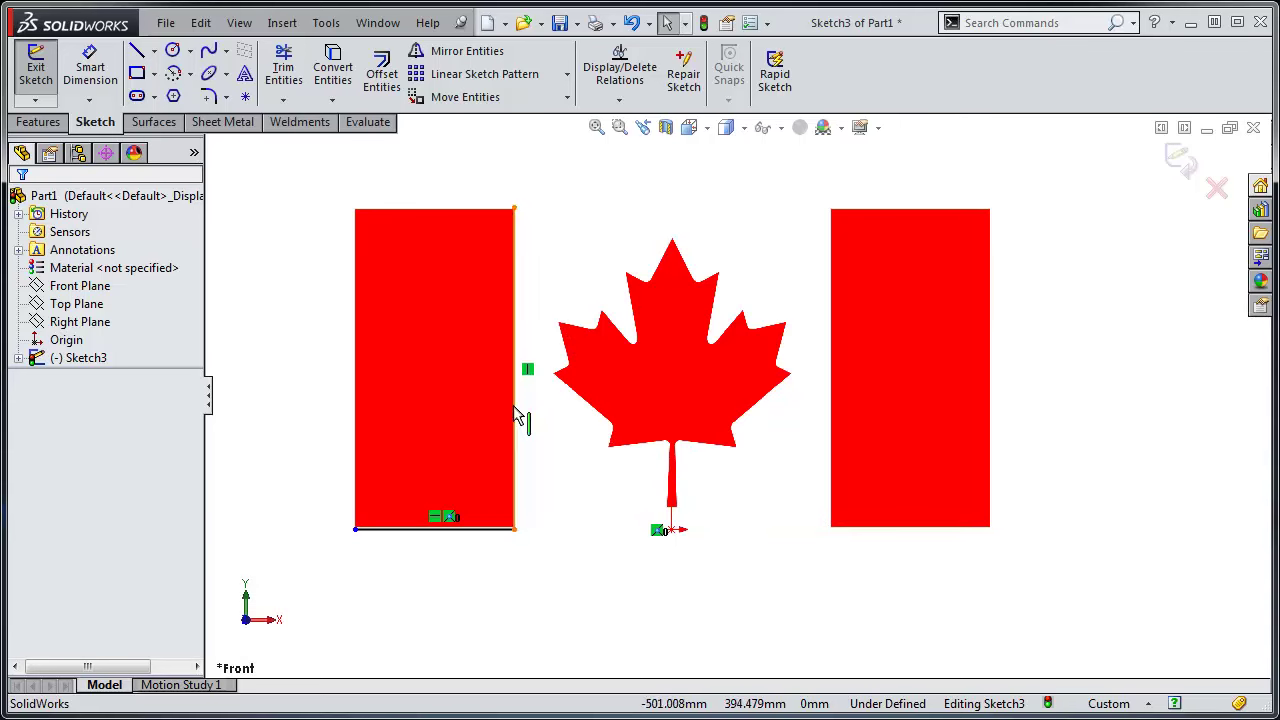
left_click_drag(308, 180, 607, 587)
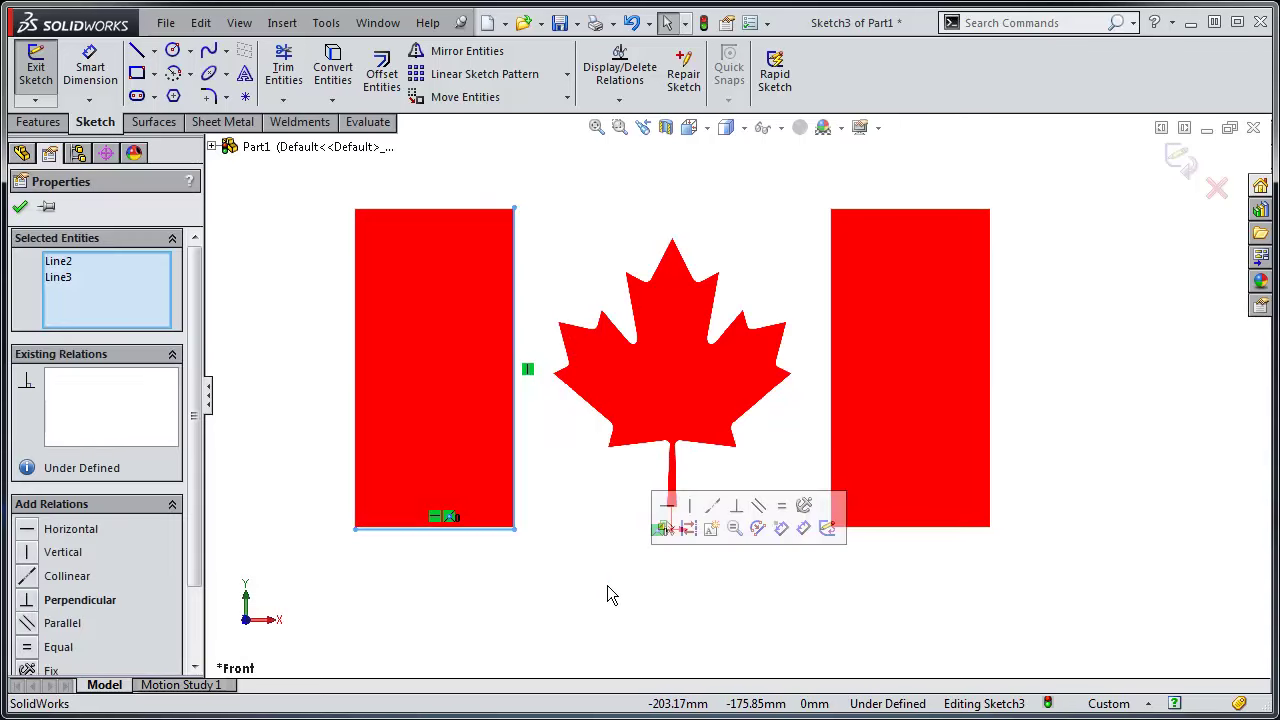
left_click(607, 590)
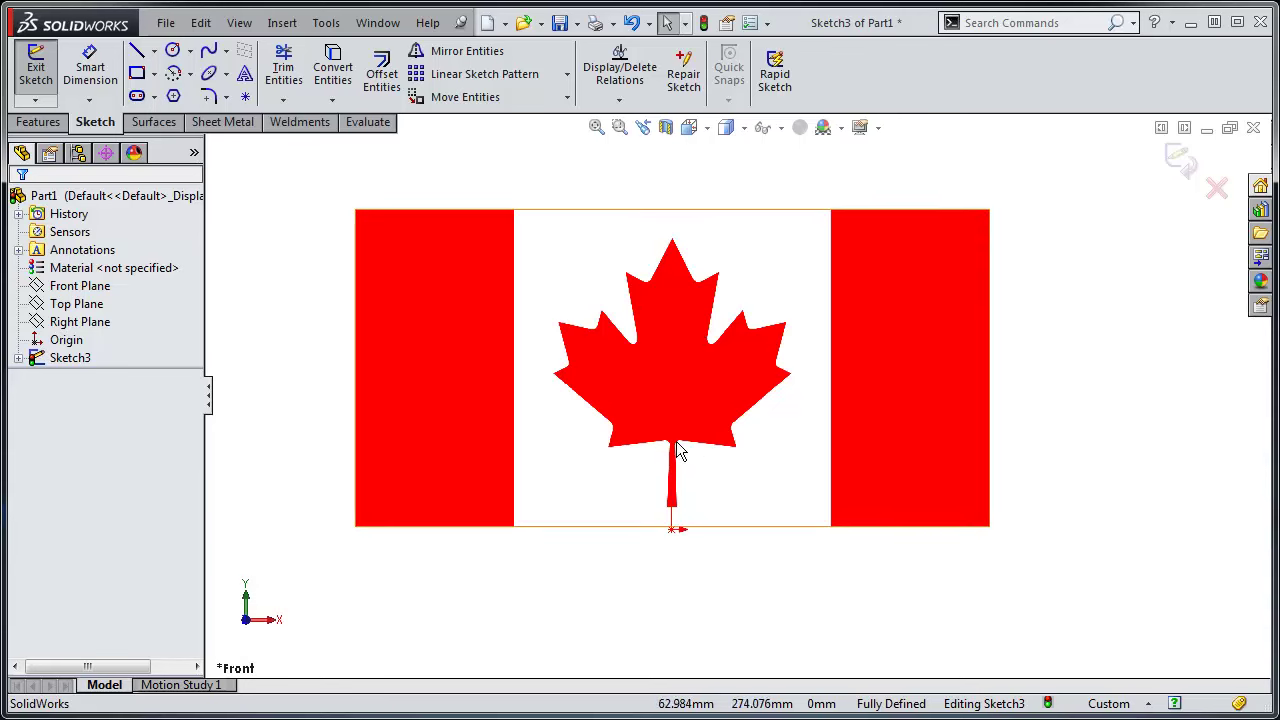
Step: Enable the Autotrace add-in from the Tools Add-Ins list
left_click(326, 23)
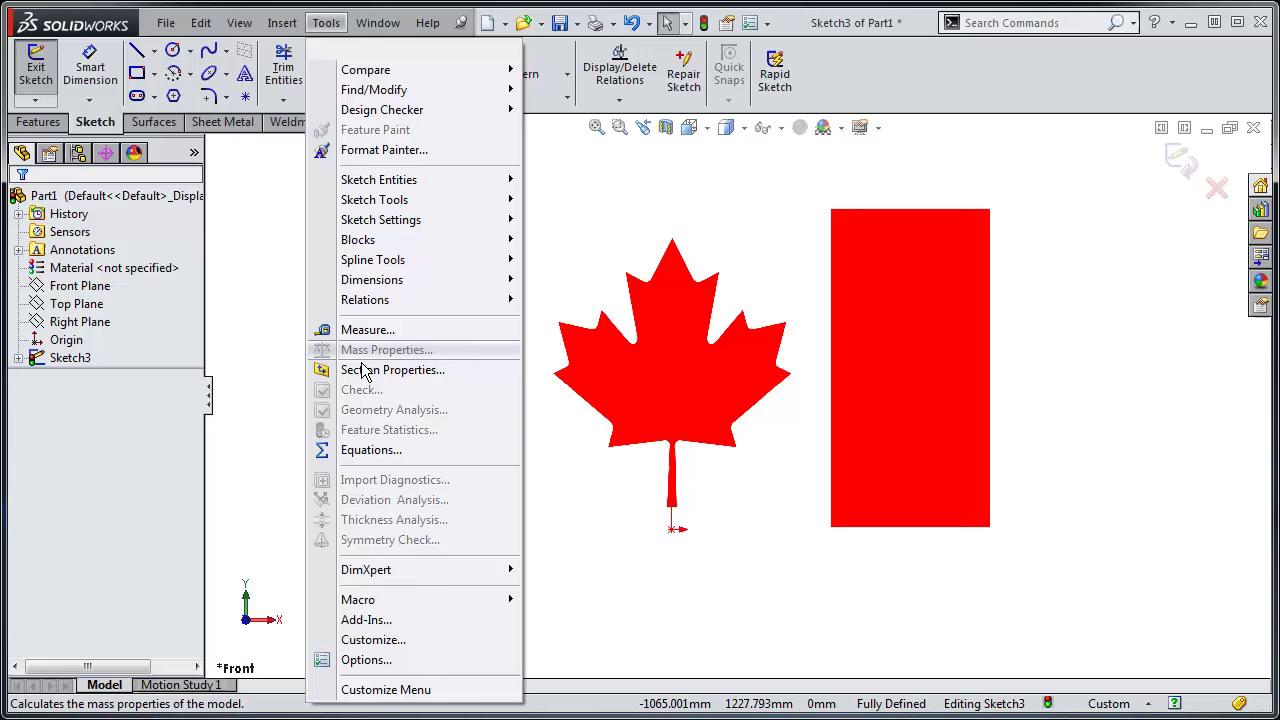
left_click(366, 620)
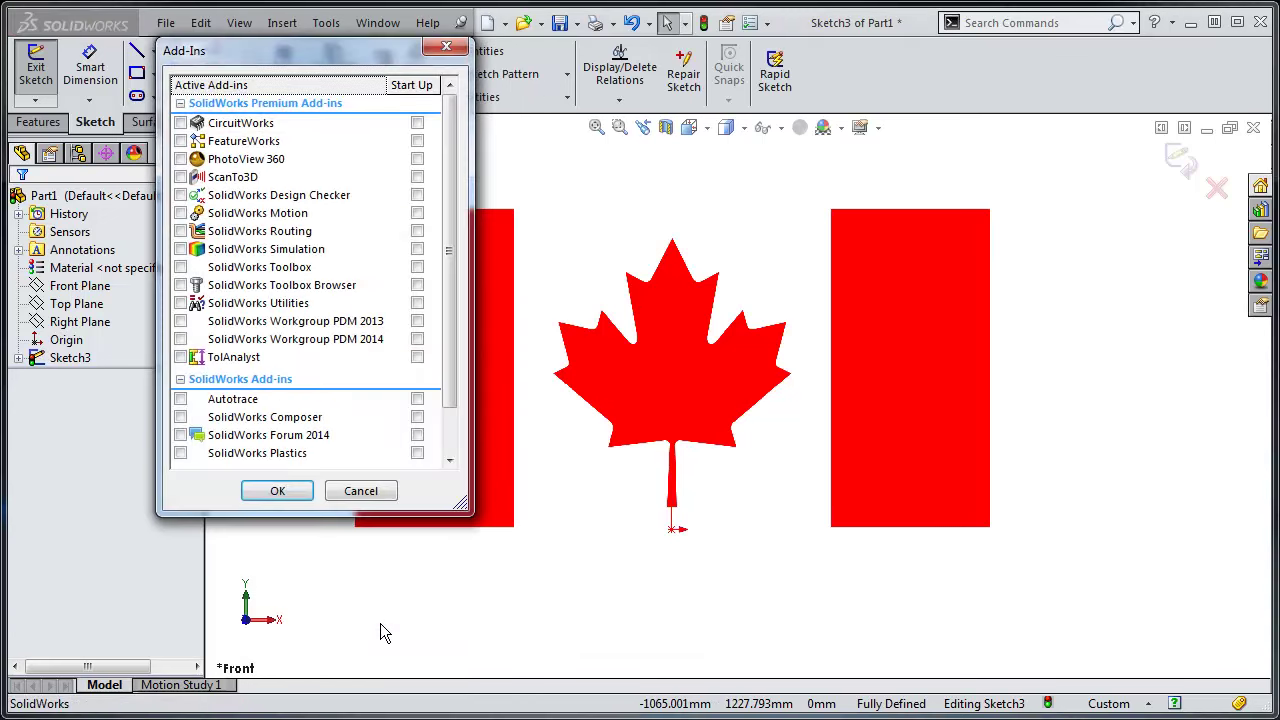
left_click(181, 400)
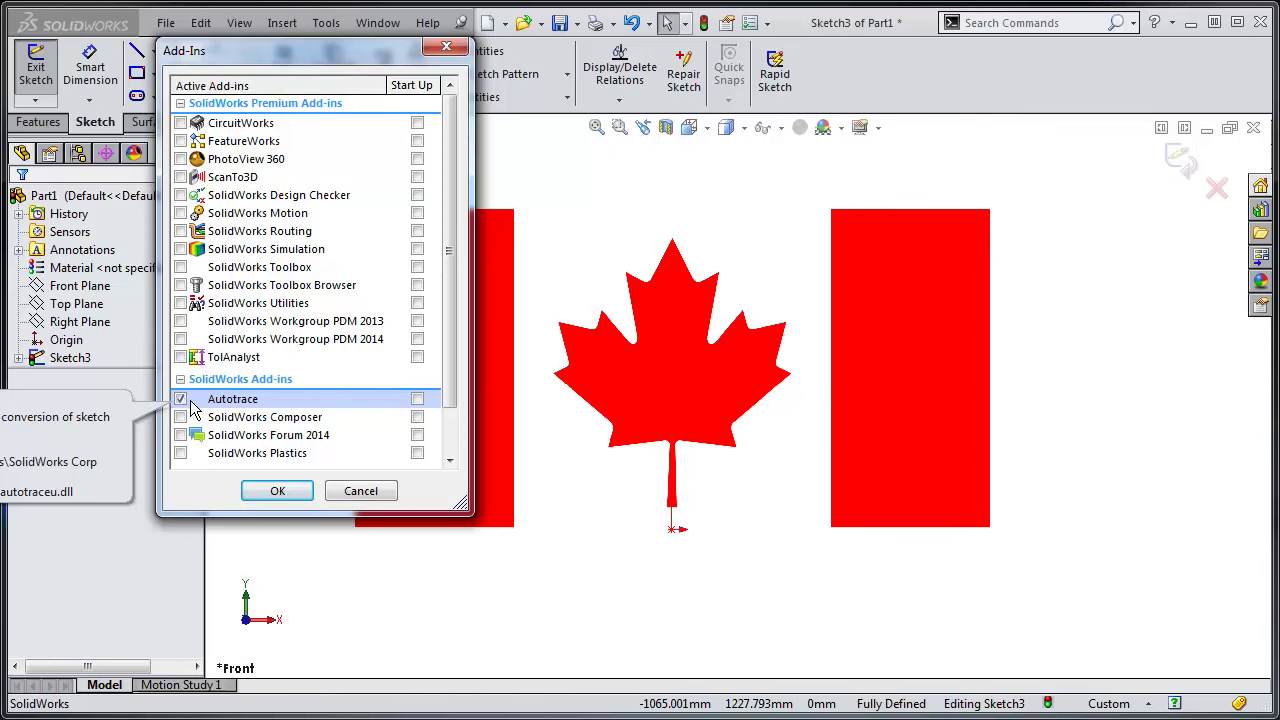
left_click(278, 491)
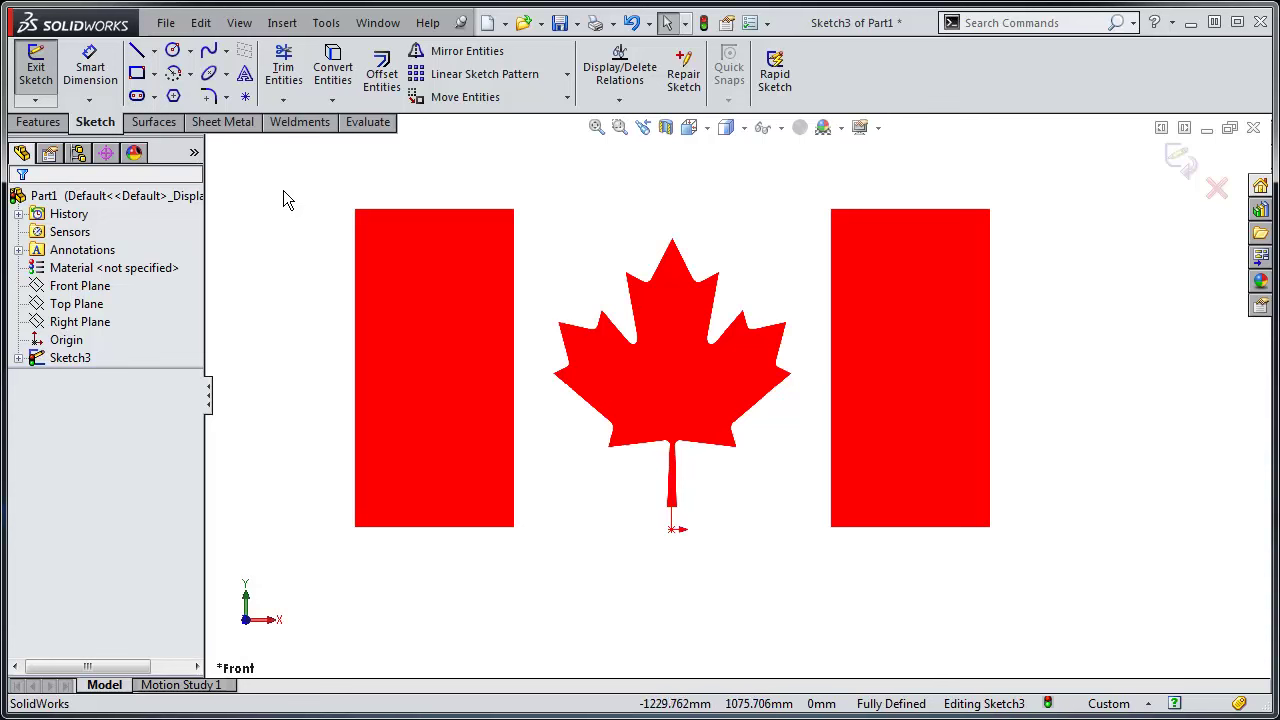
Step: Reopen the flag picture's properties and advance to its Trace Settings page
left_click(450, 293)
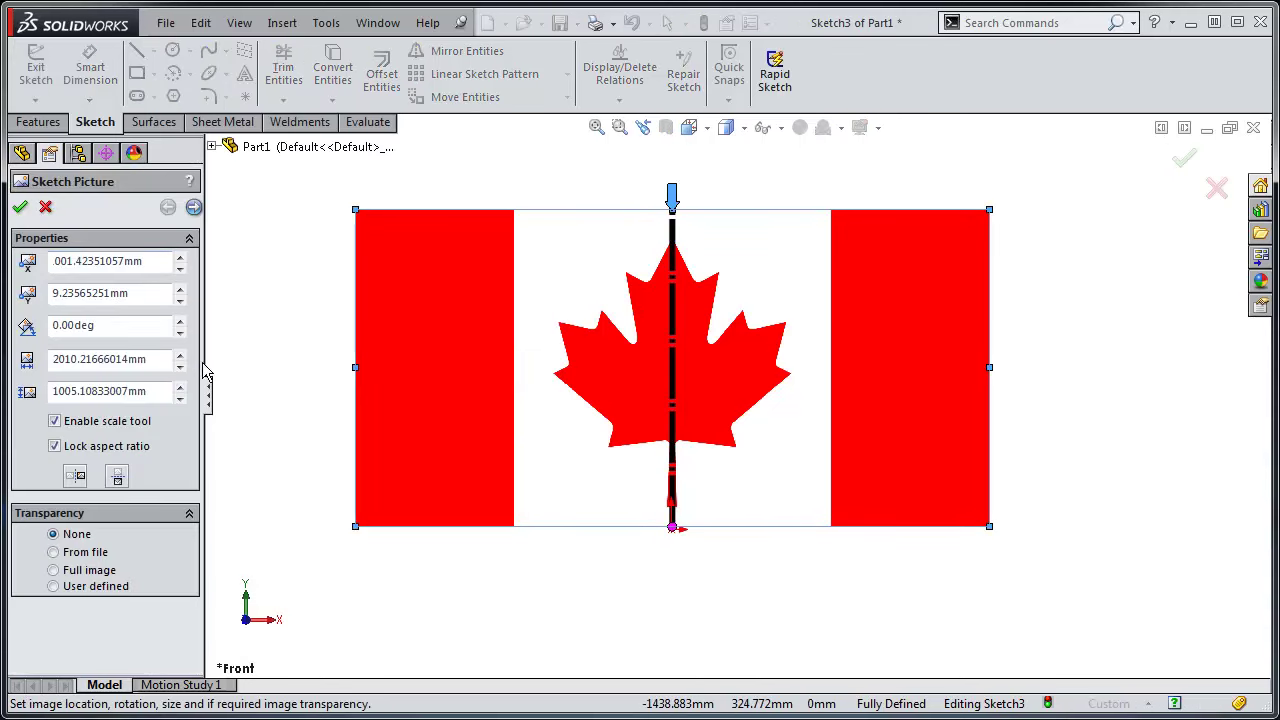
left_click(195, 208)
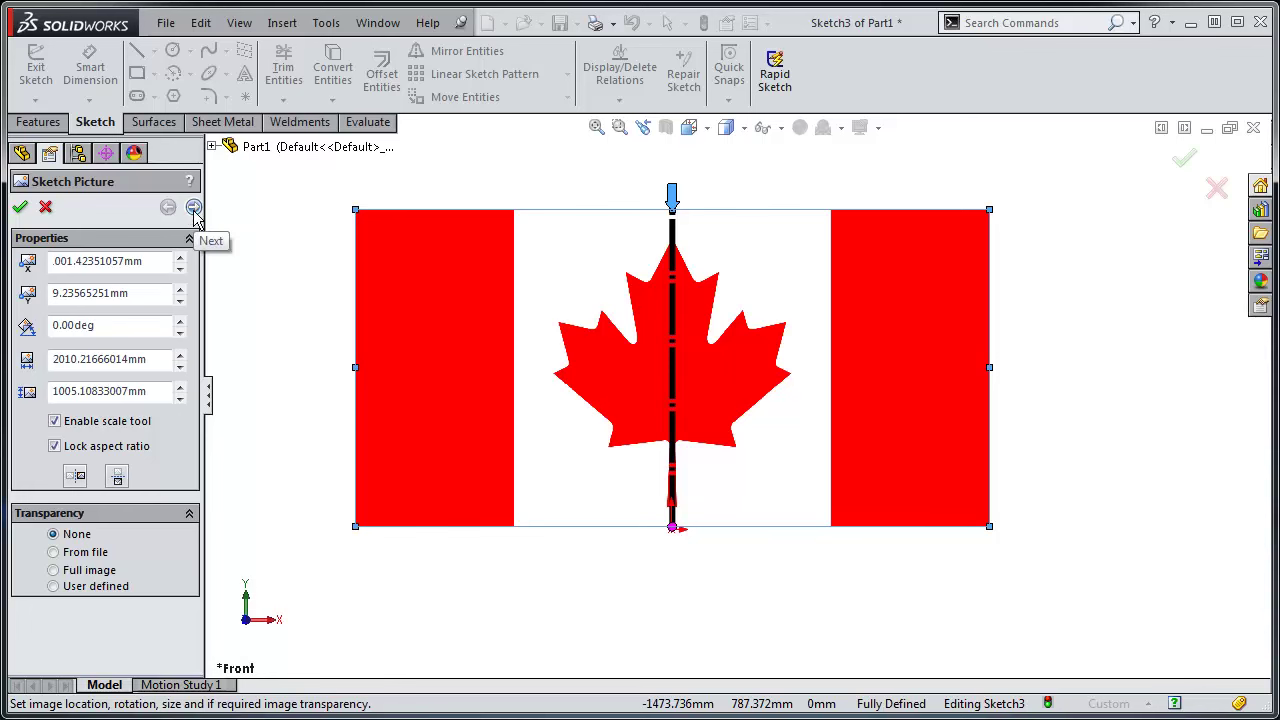
left_click(195, 208)
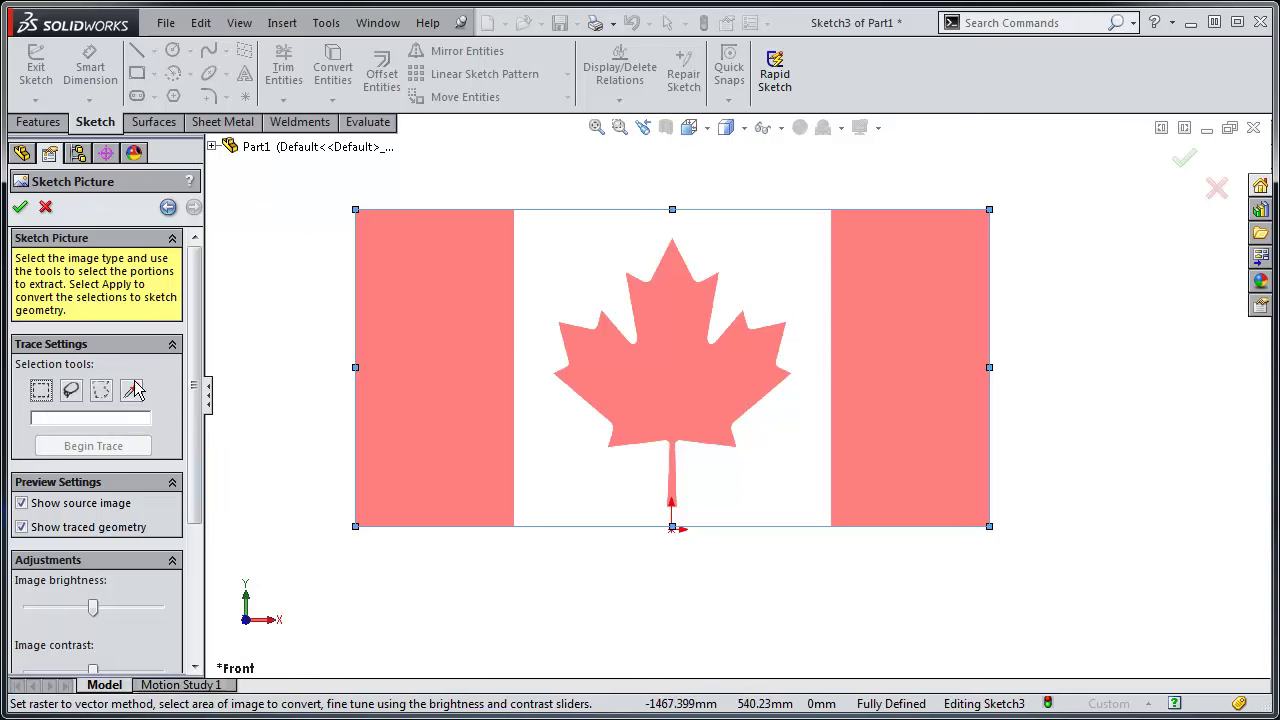
Step: Sample the flag's white area with the colour selection tool and run Begin Trace
left_click(41, 391)
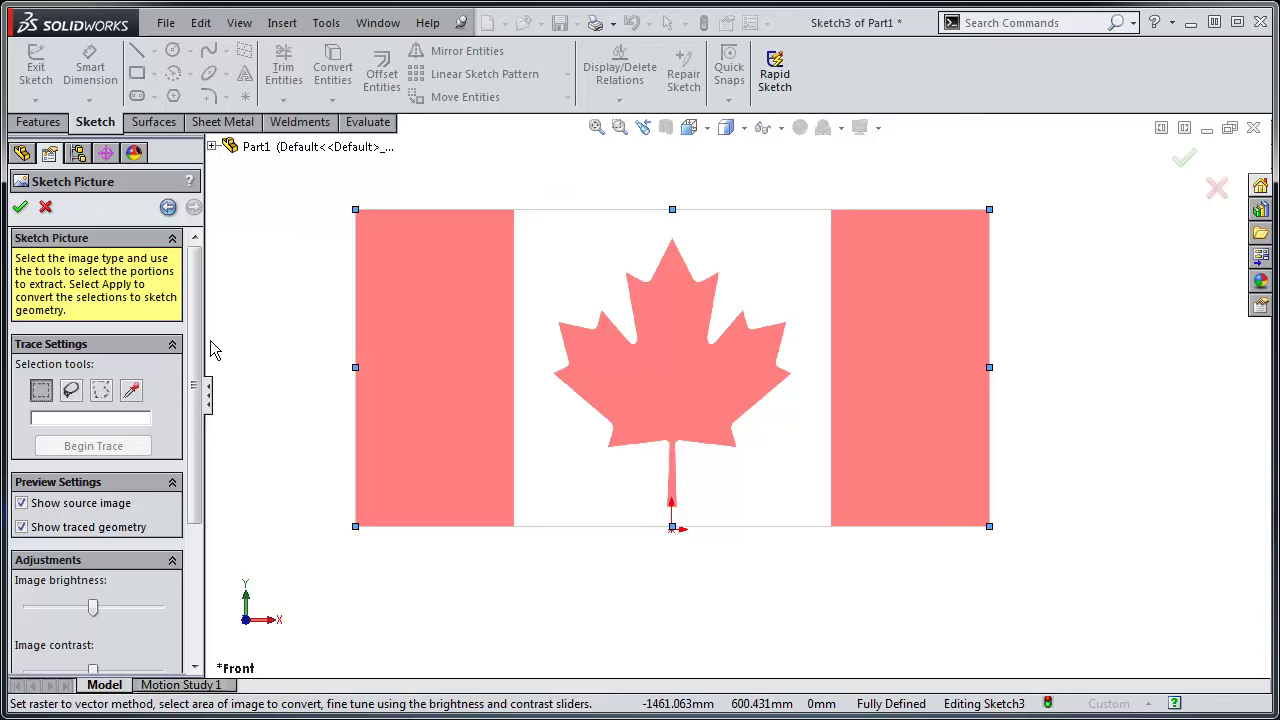
left_click(131, 391)
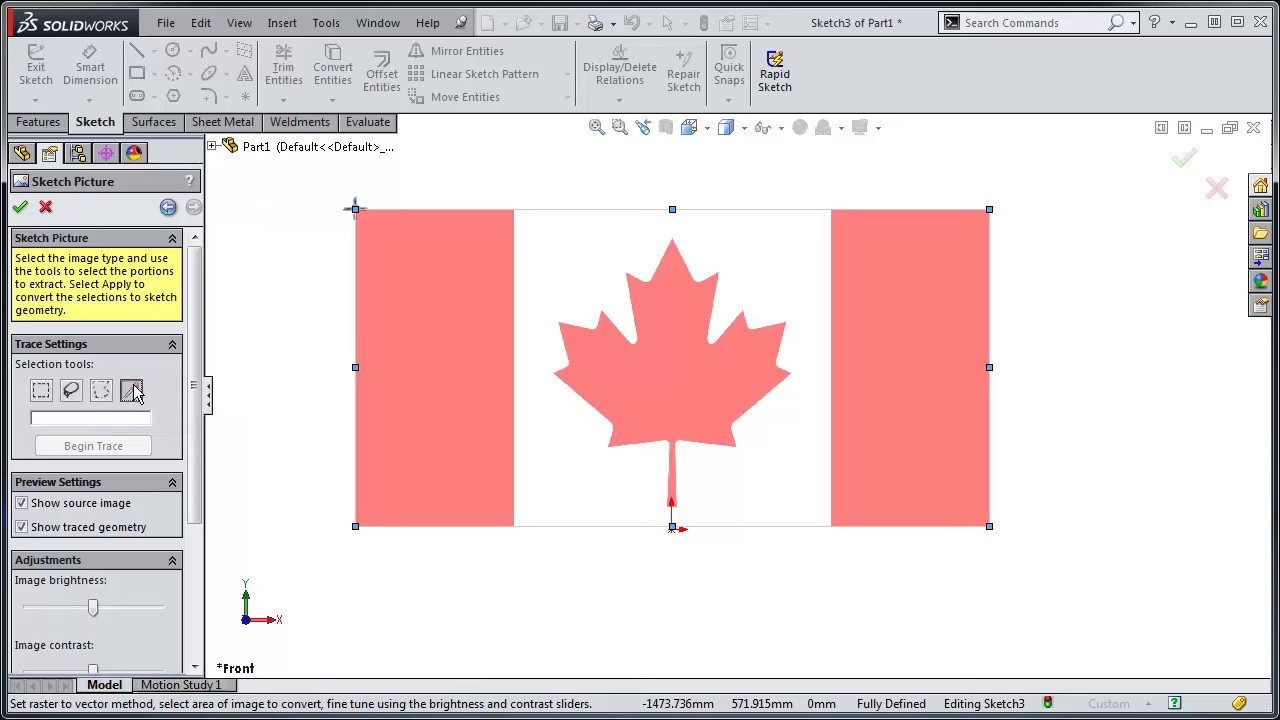
left_click(549, 246)
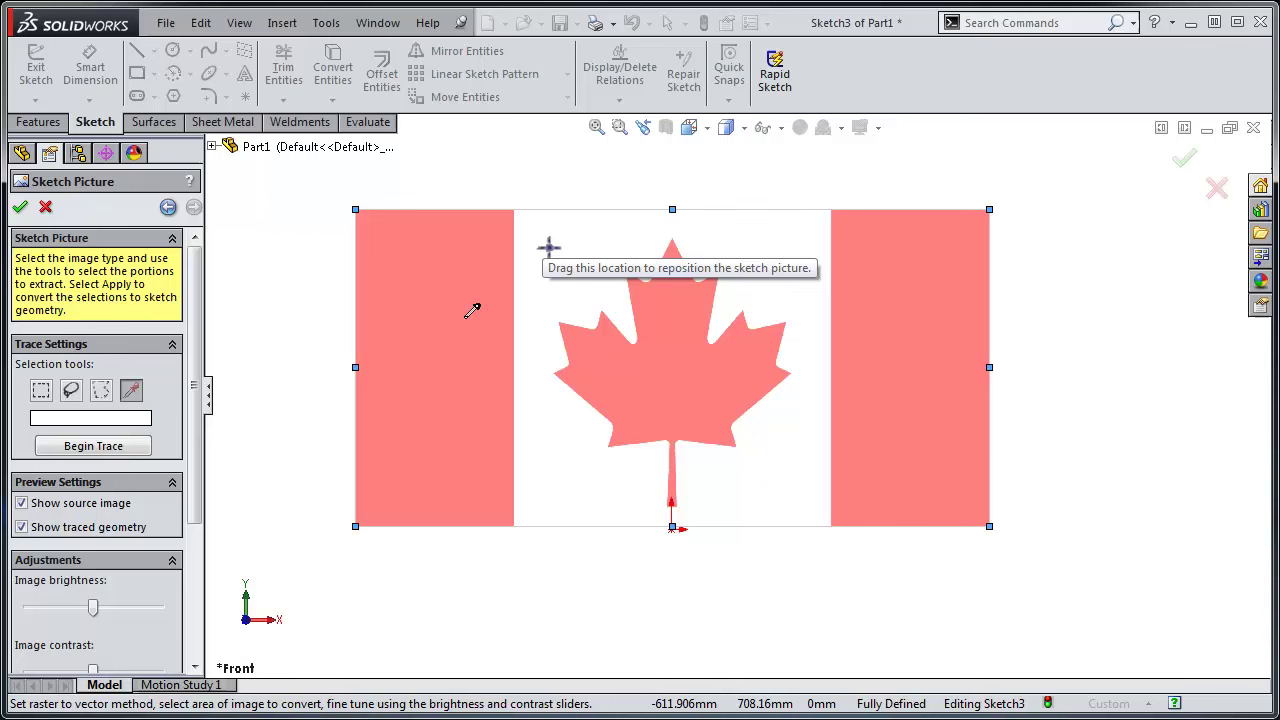
left_click(112, 447)
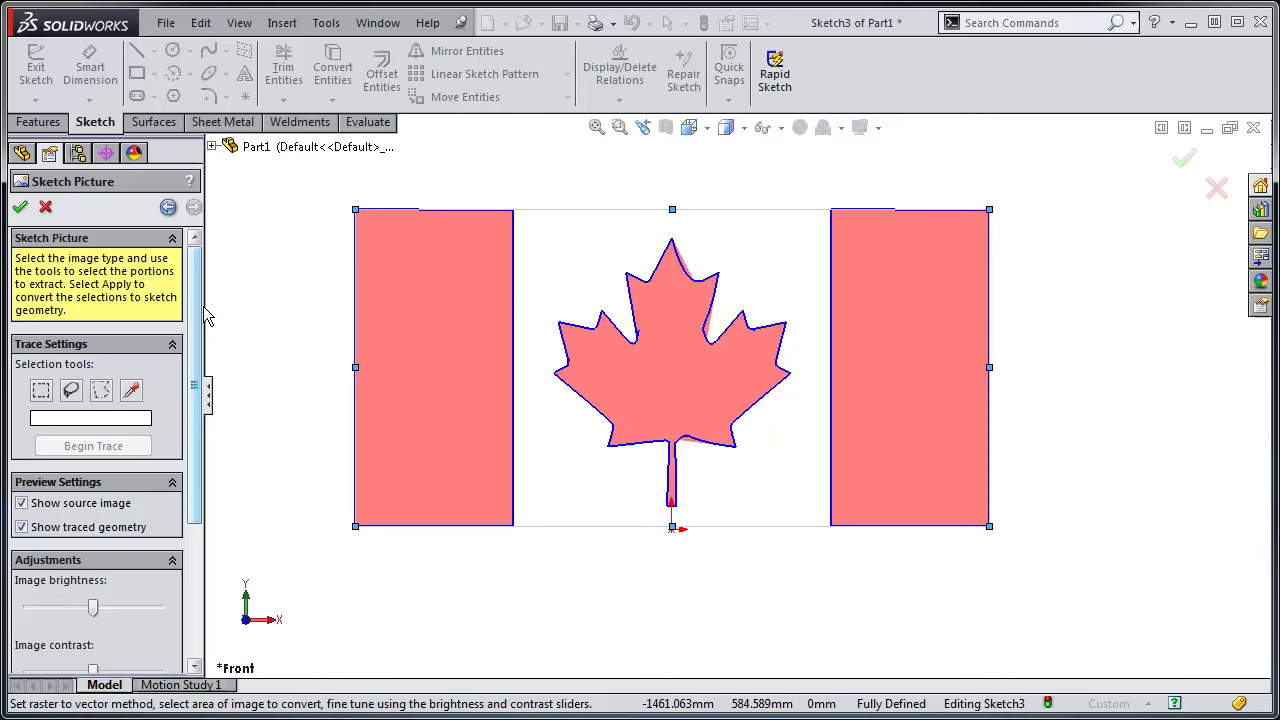
Step: Raise the image brightness and contrast sliders for a cleaner trace
left_click_drag(198, 272, 205, 398)
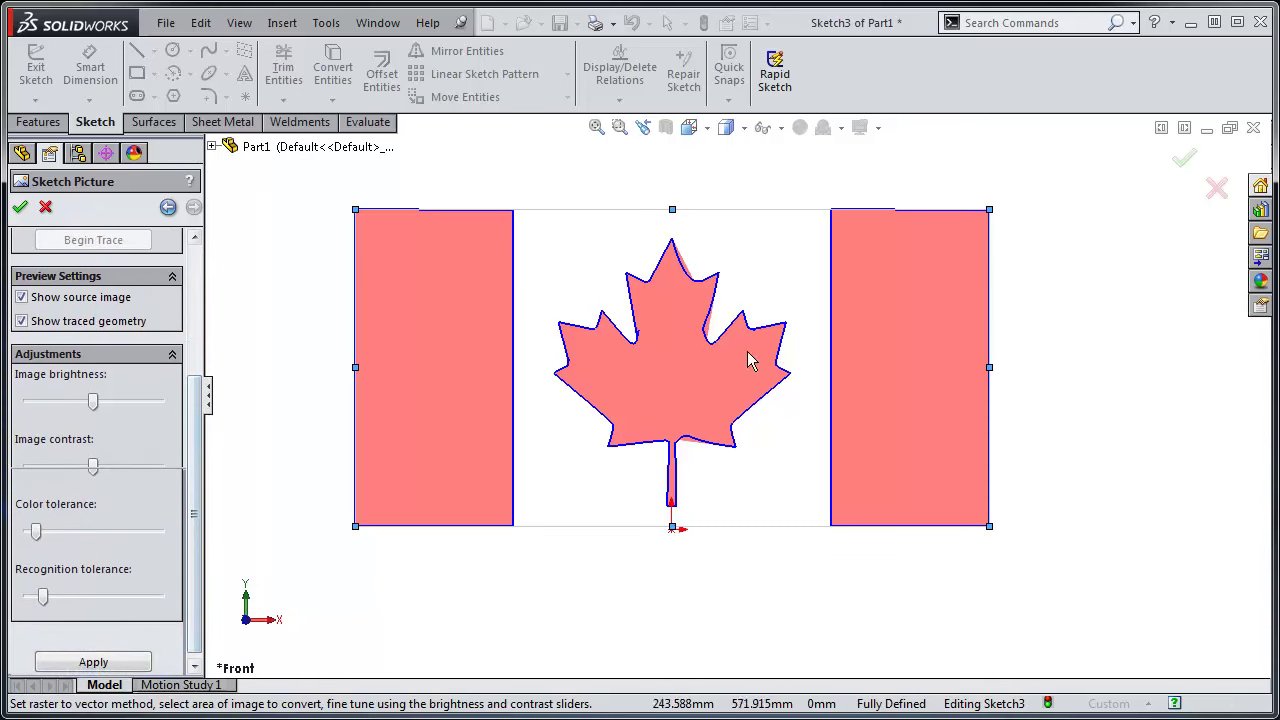
scroll(751, 357, "down", 4)
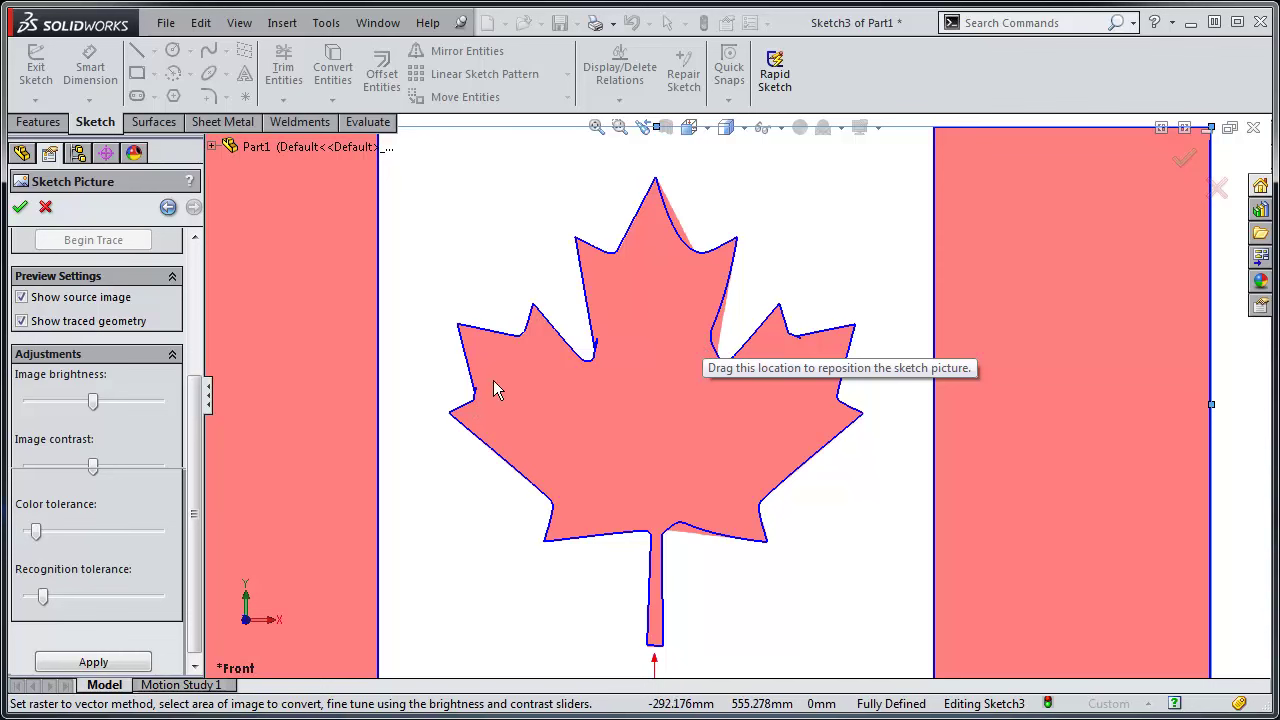
scroll(601, 342, "down", 6)
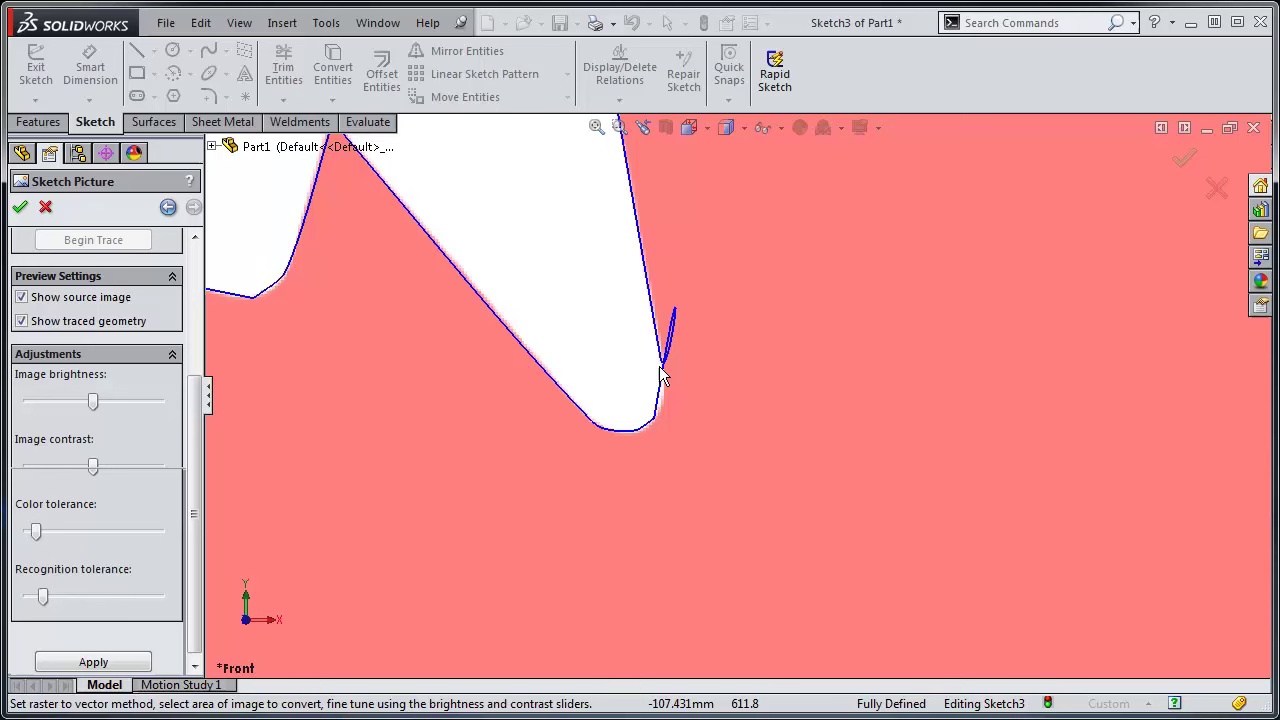
scroll(676, 370, "down", 2)
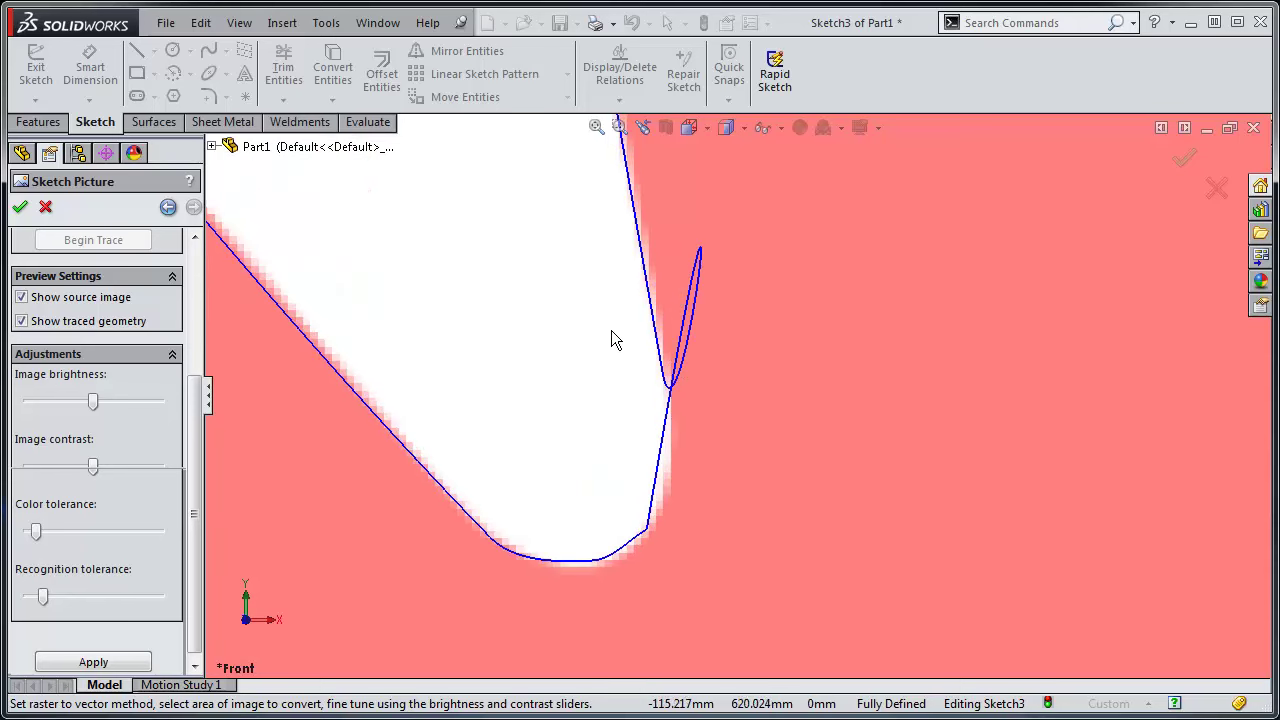
scroll(730, 395, "up", 5)
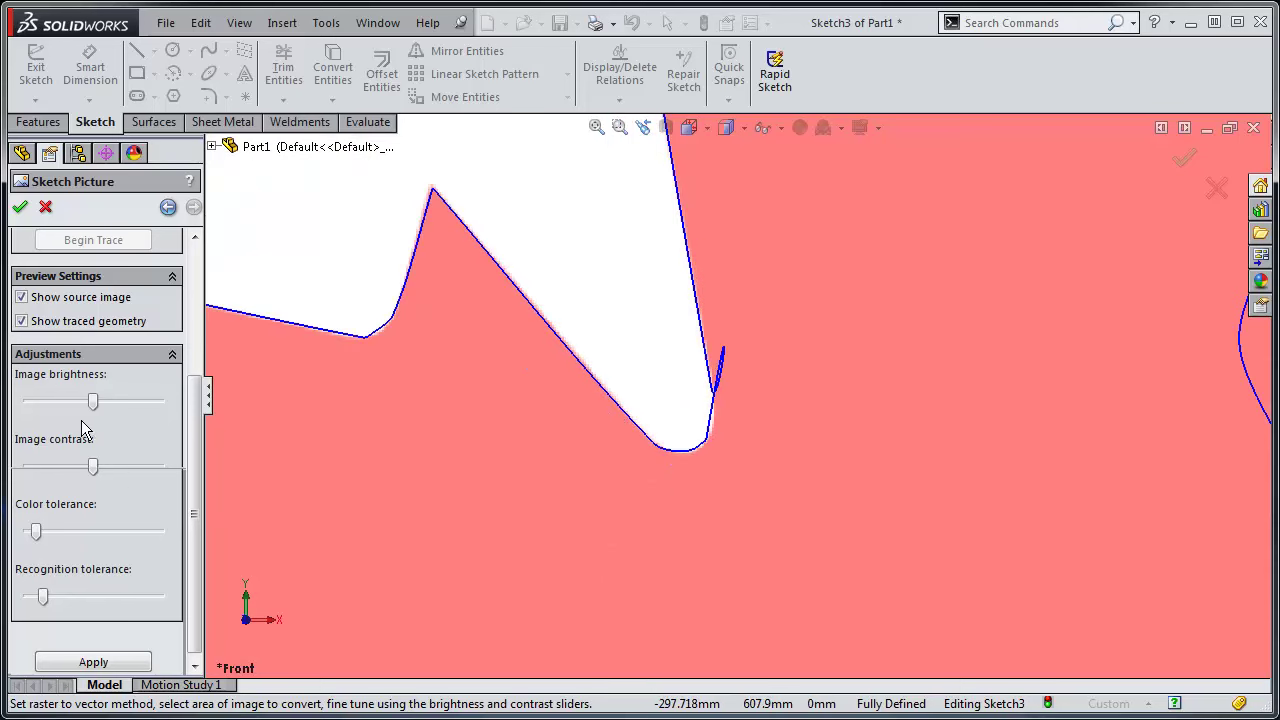
mouse_move(92, 401)
left_mouse_down()
mouse_move(137, 400)
mouse_move(80, 400)
mouse_move(94, 390)
mouse_move(159, 402)
left_mouse_up()
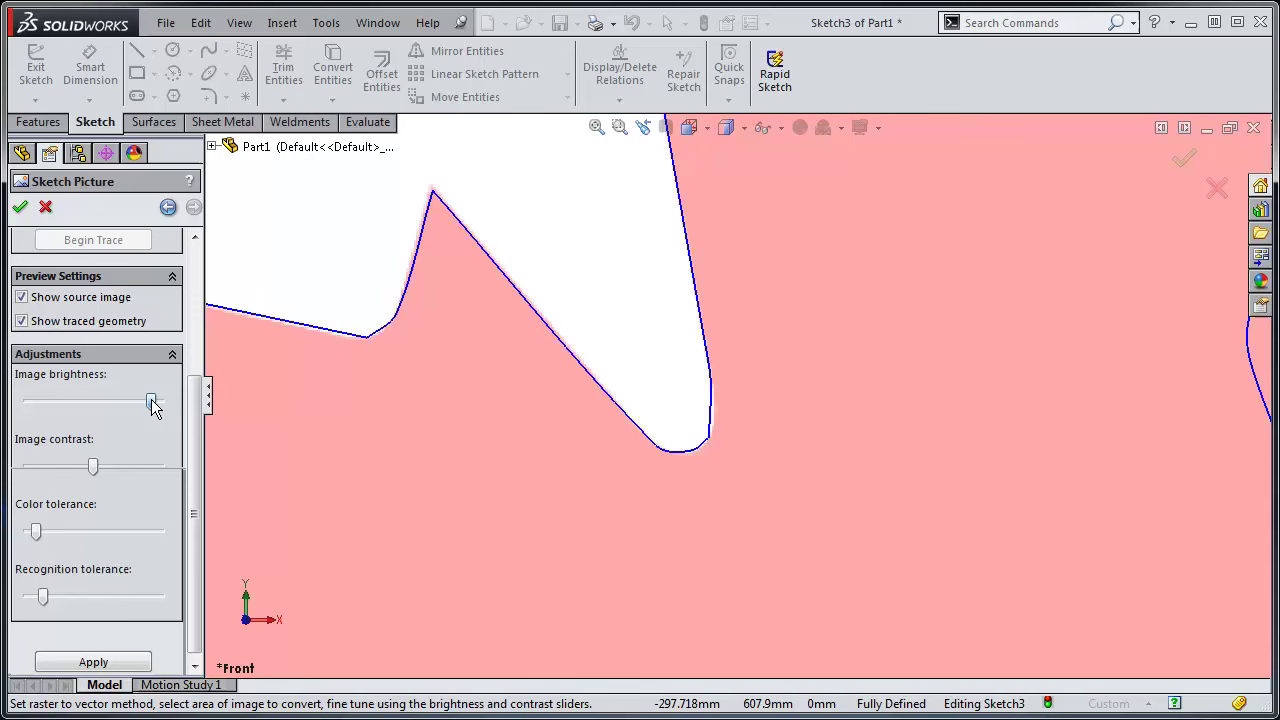
scroll(457, 414, "up", 4)
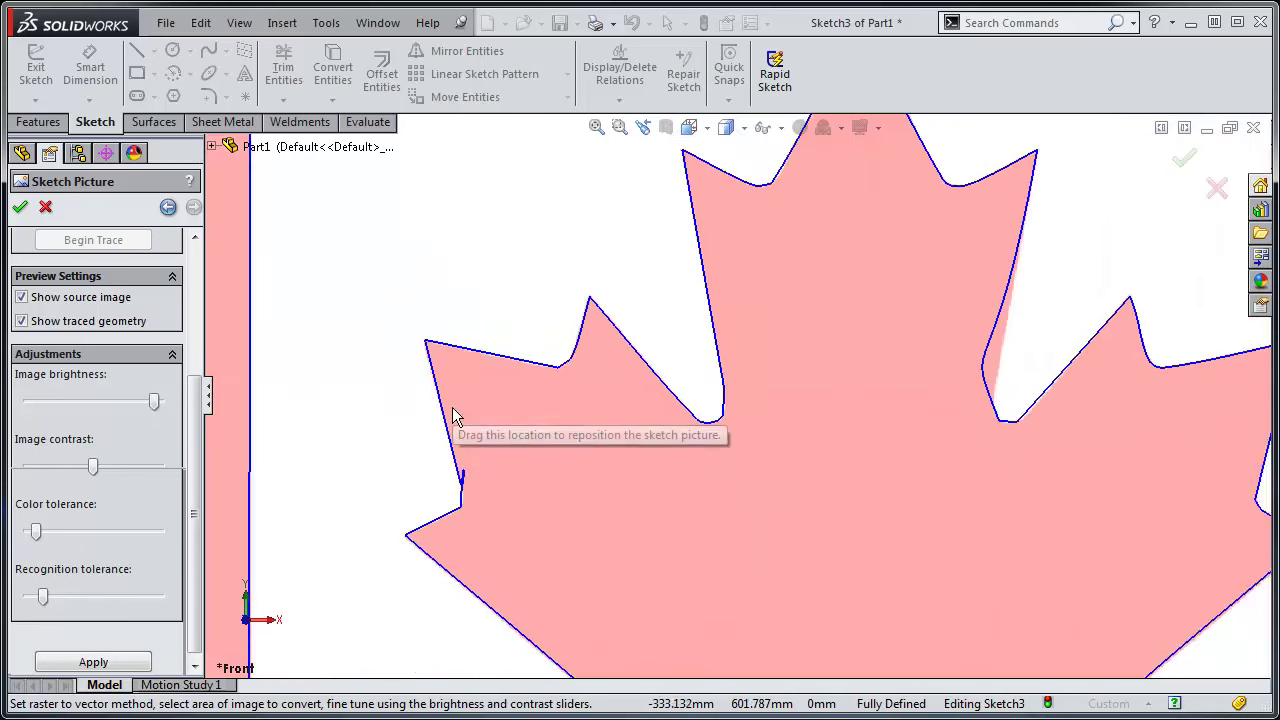
scroll(904, 467, "down", 2)
scroll(904, 467, "up", 2)
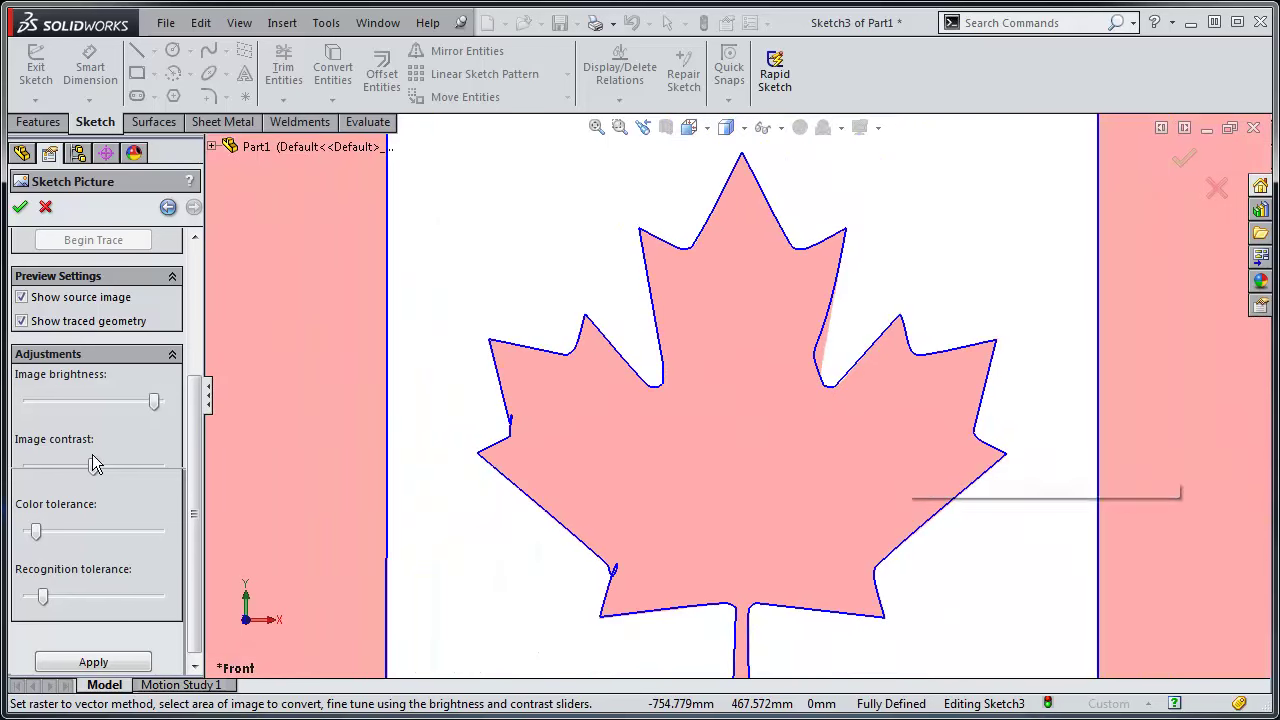
mouse_move(94, 466)
left_mouse_down()
mouse_move(131, 465)
mouse_move(83, 462)
mouse_move(137, 466)
left_mouse_up()
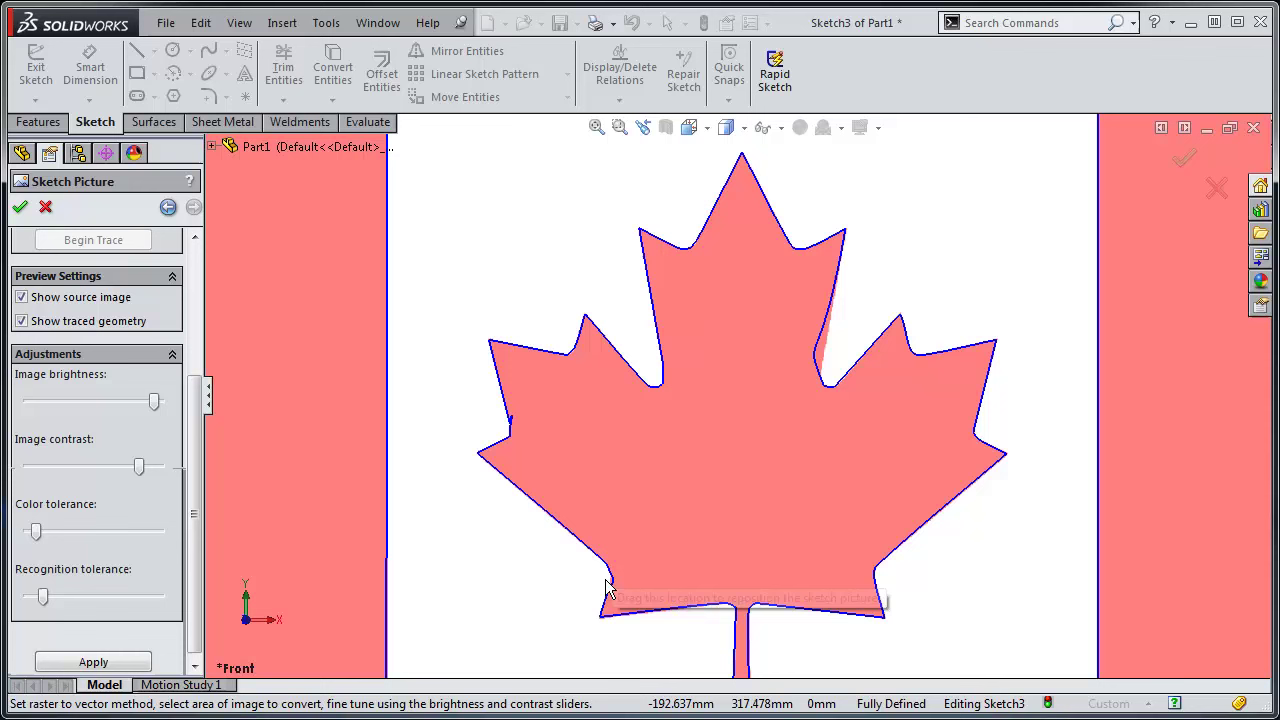
Step: Increase the colour and recognition tolerances, then apply the trace as sketch geometry
mouse_move(36, 532)
left_mouse_down()
mouse_move(120, 531)
mouse_move(57, 530)
left_mouse_up()
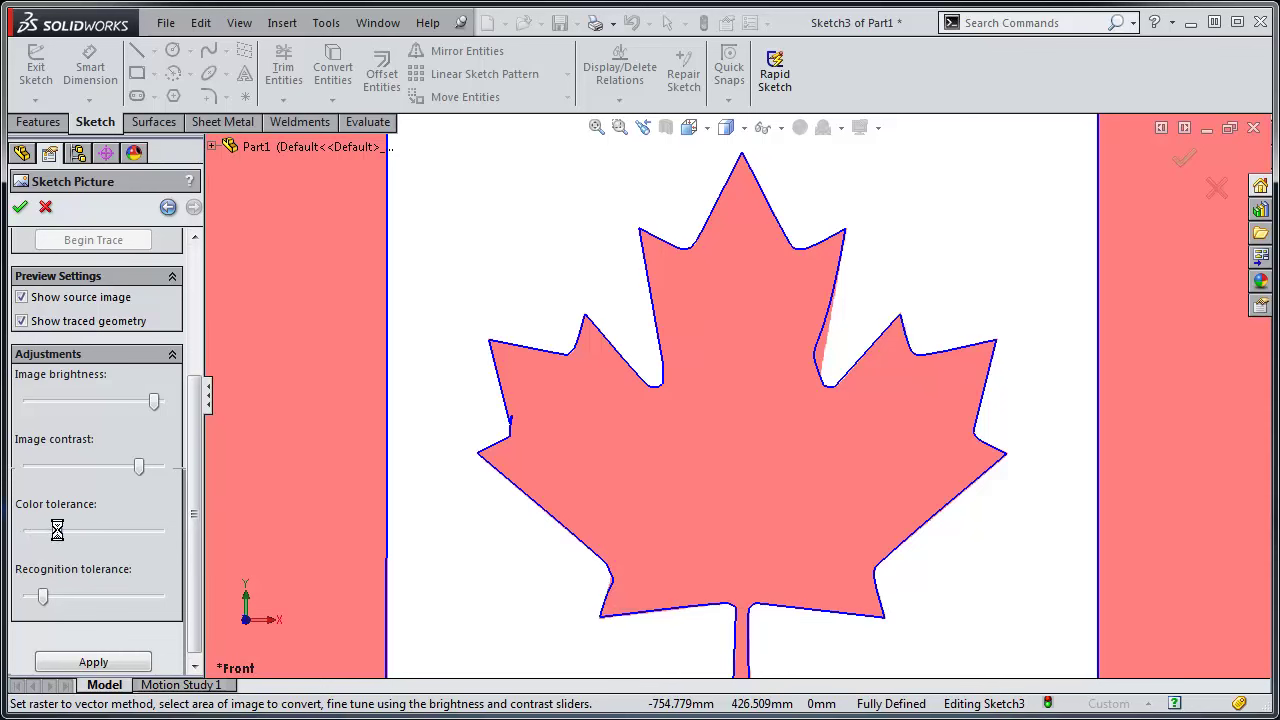
left_click_drag(44, 591, 151, 597)
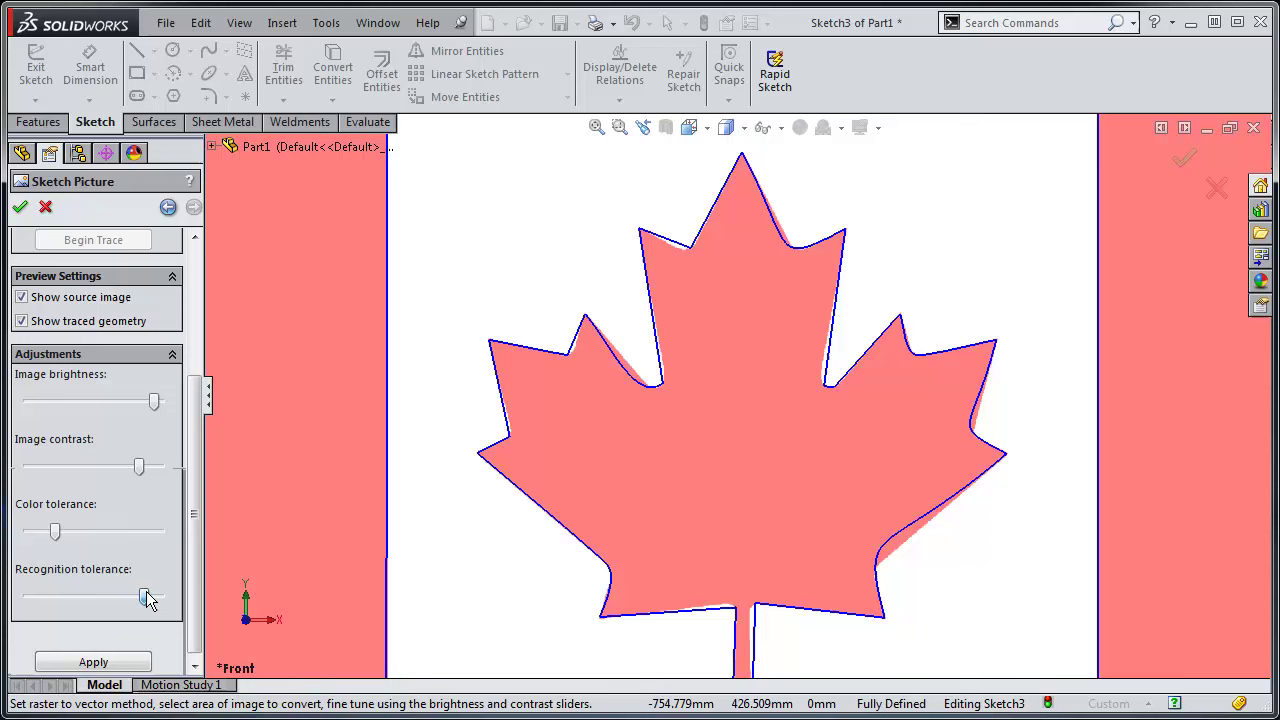
left_click_drag(148, 591, 114, 597)
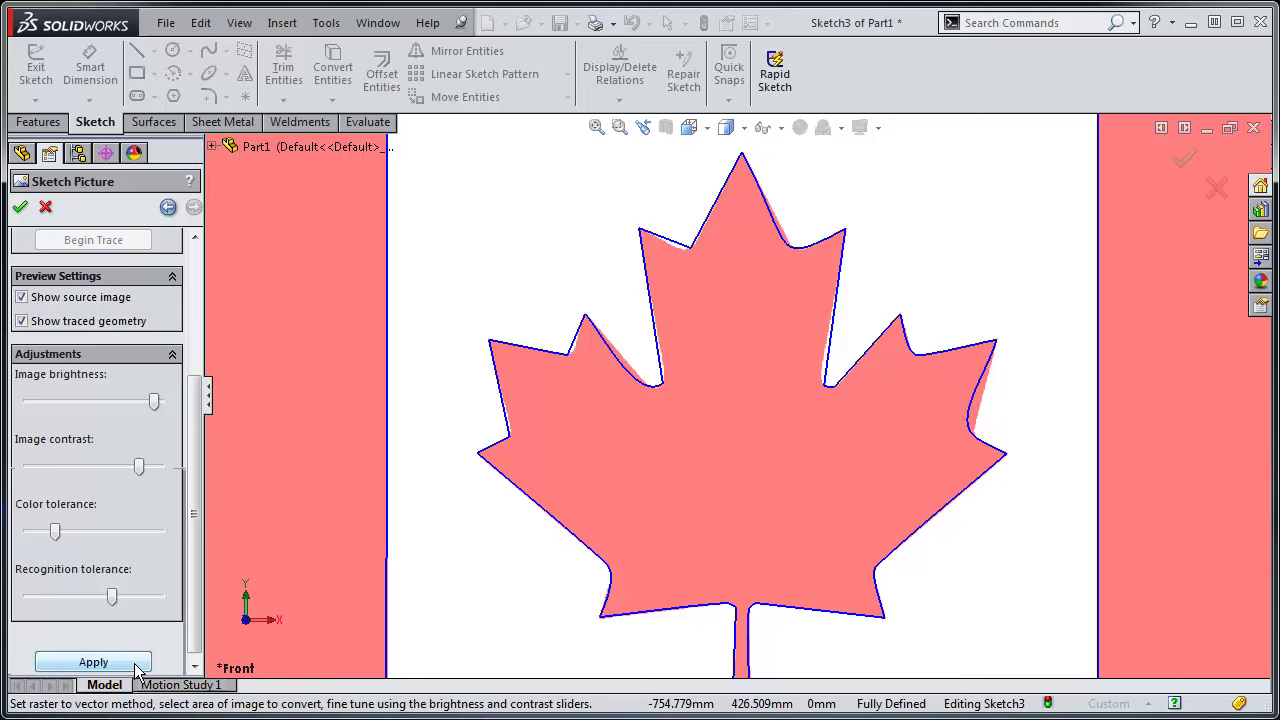
left_click(93, 662)
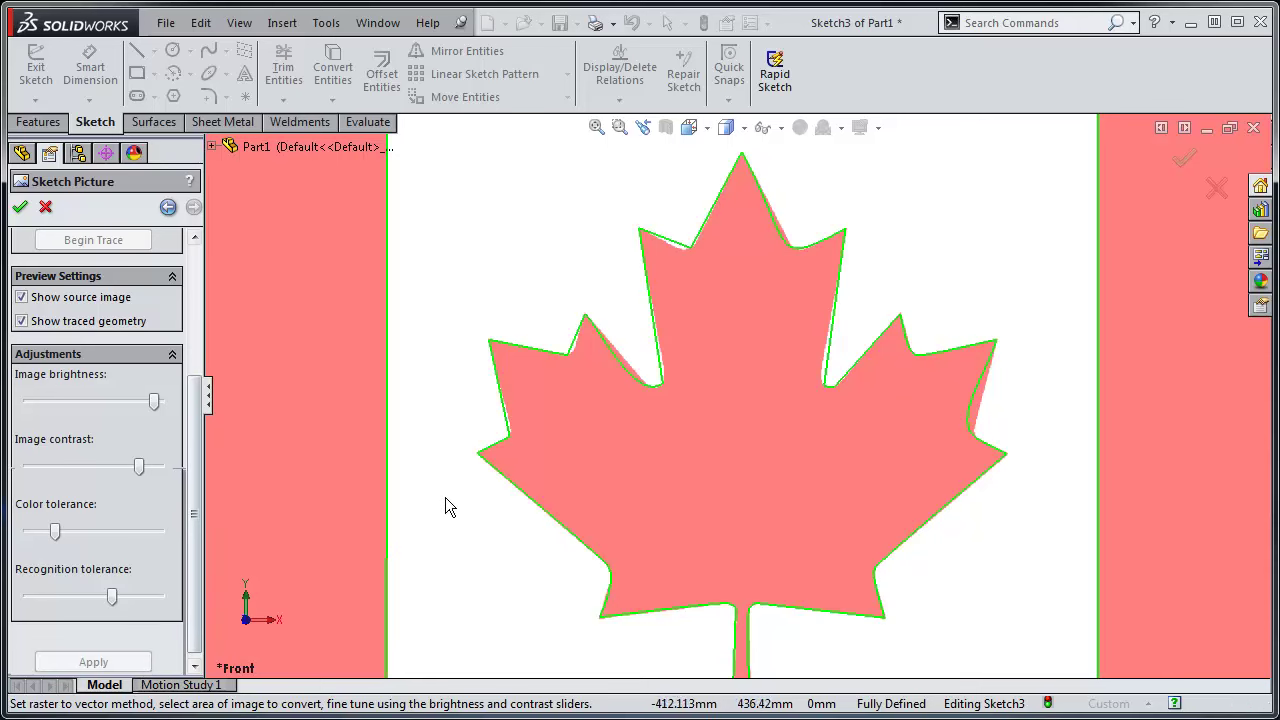
Step: Close the trace settings, zoom to fit, and reopen Sketch3 for editing
left_click(20, 207)
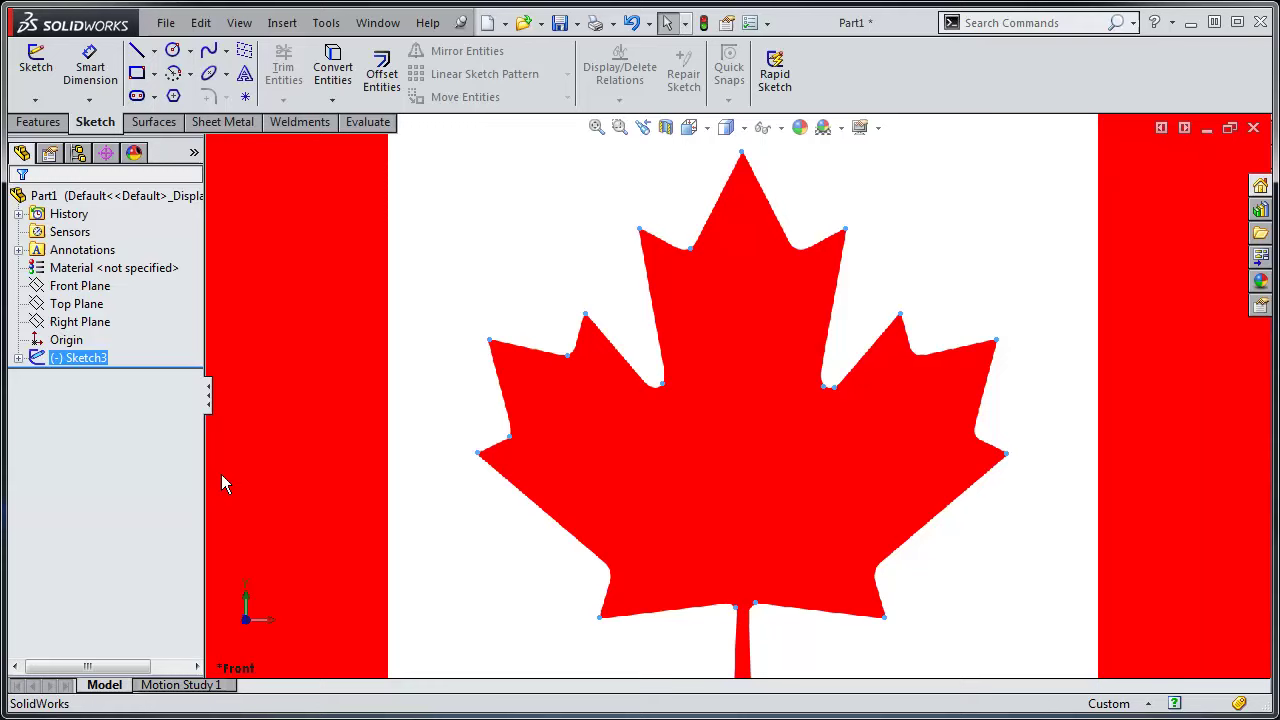
key("f")
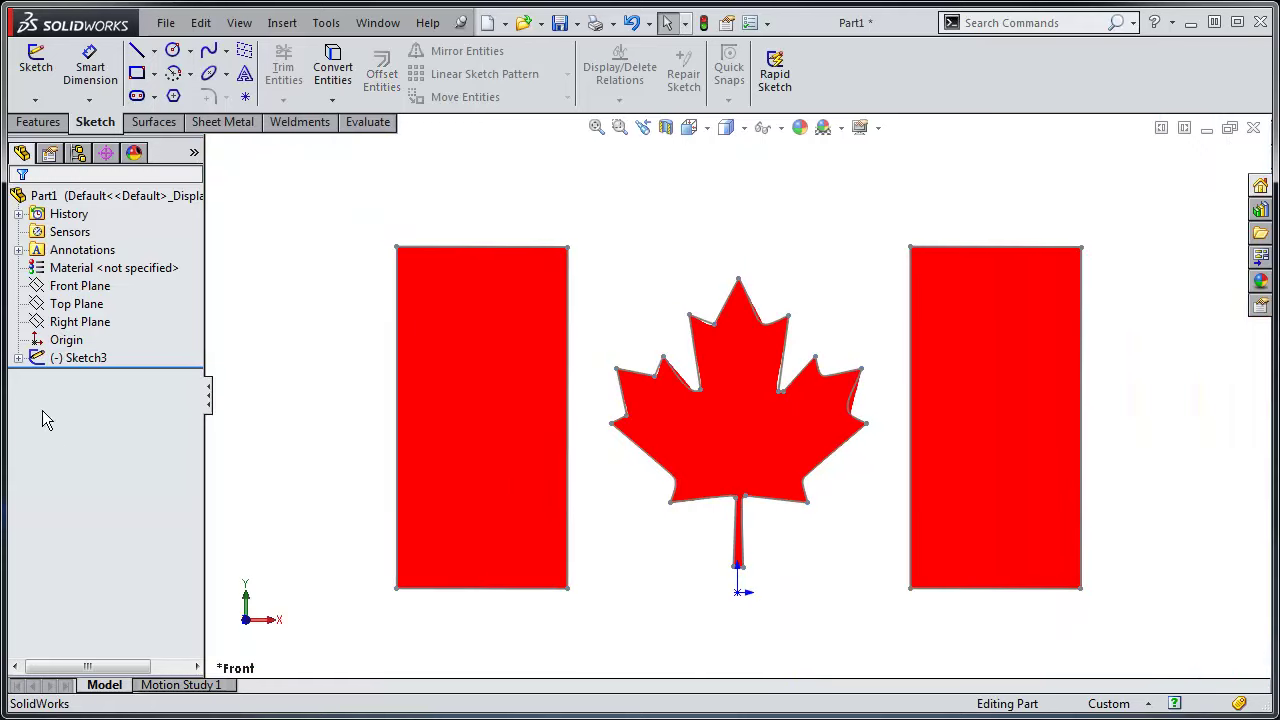
left_click(62, 358)
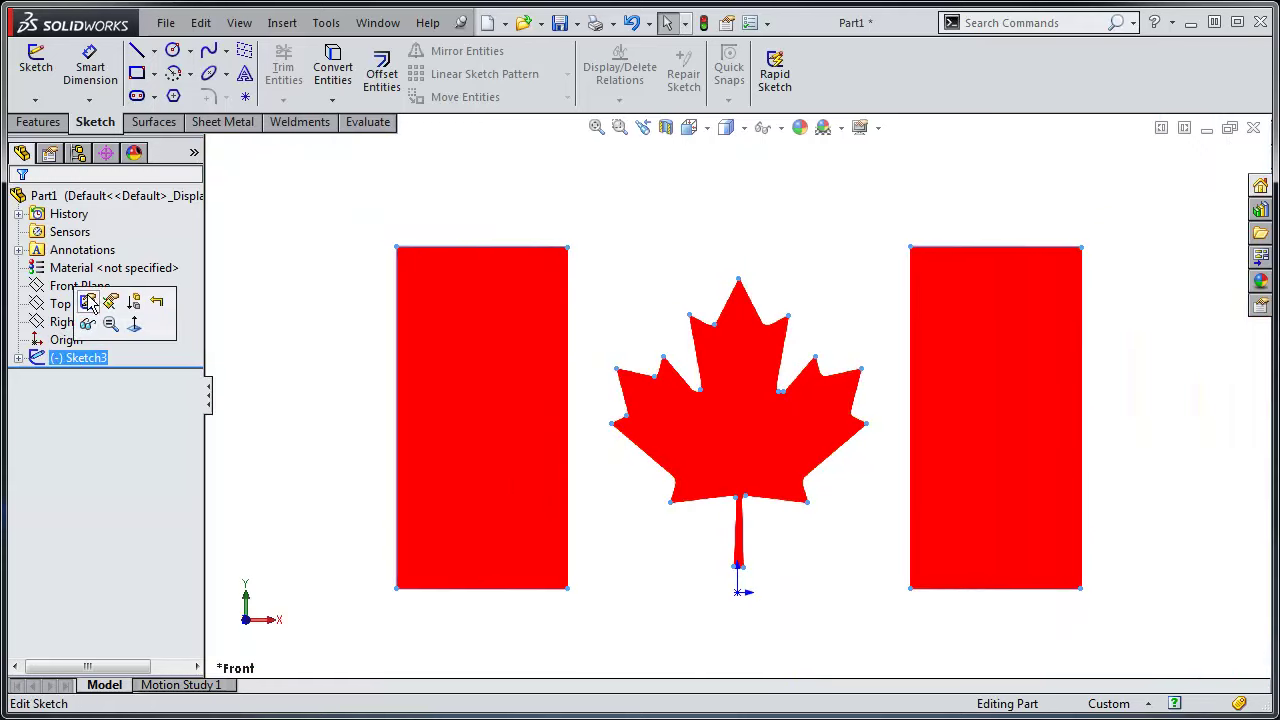
left_click(88, 302)
scroll(818, 456, "down", 3)
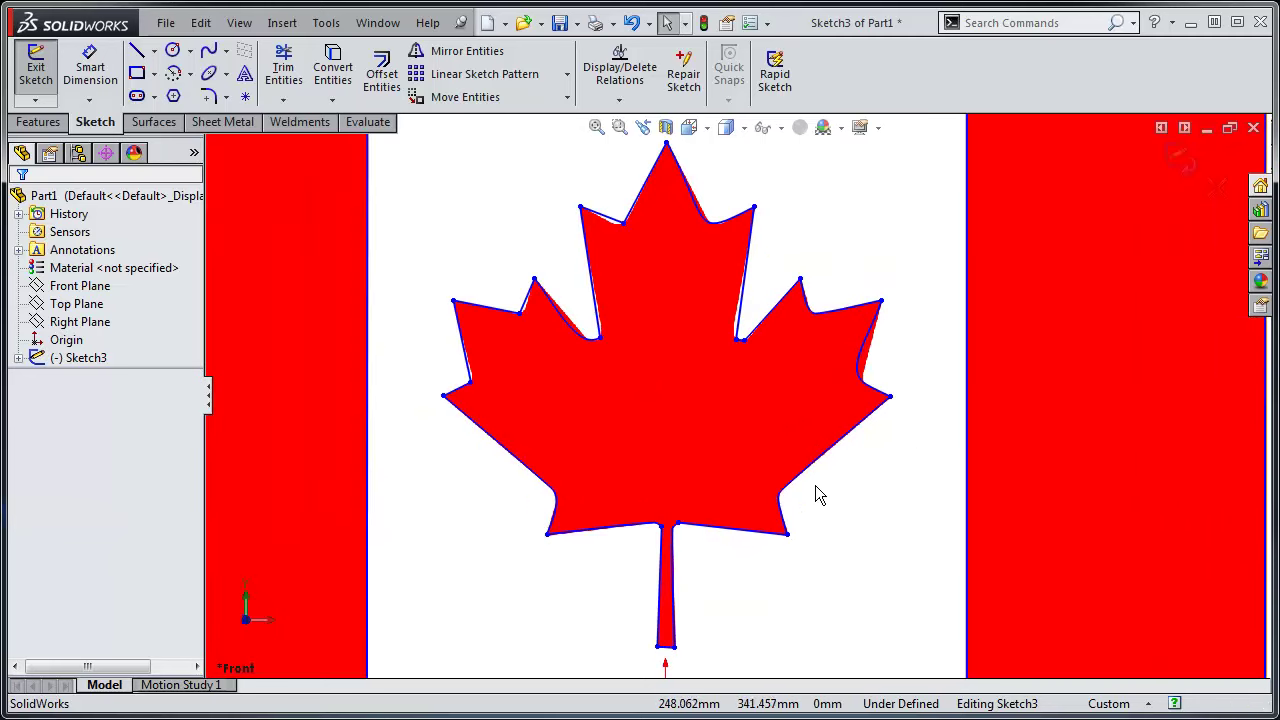
scroll(814, 494, "down", 2)
scroll(491, 346, "up", 2)
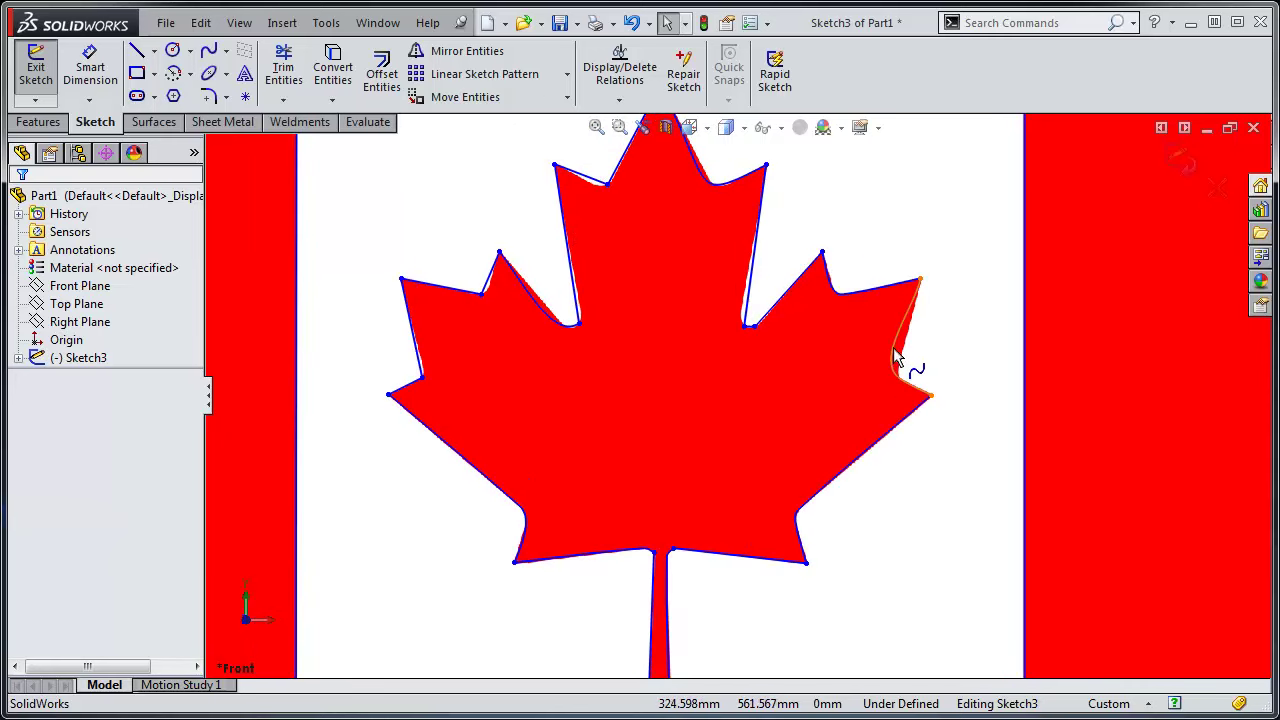
Step: Select the spline on the maple leaf's right point, testing and restoring its endpoint
right_click(895, 353)
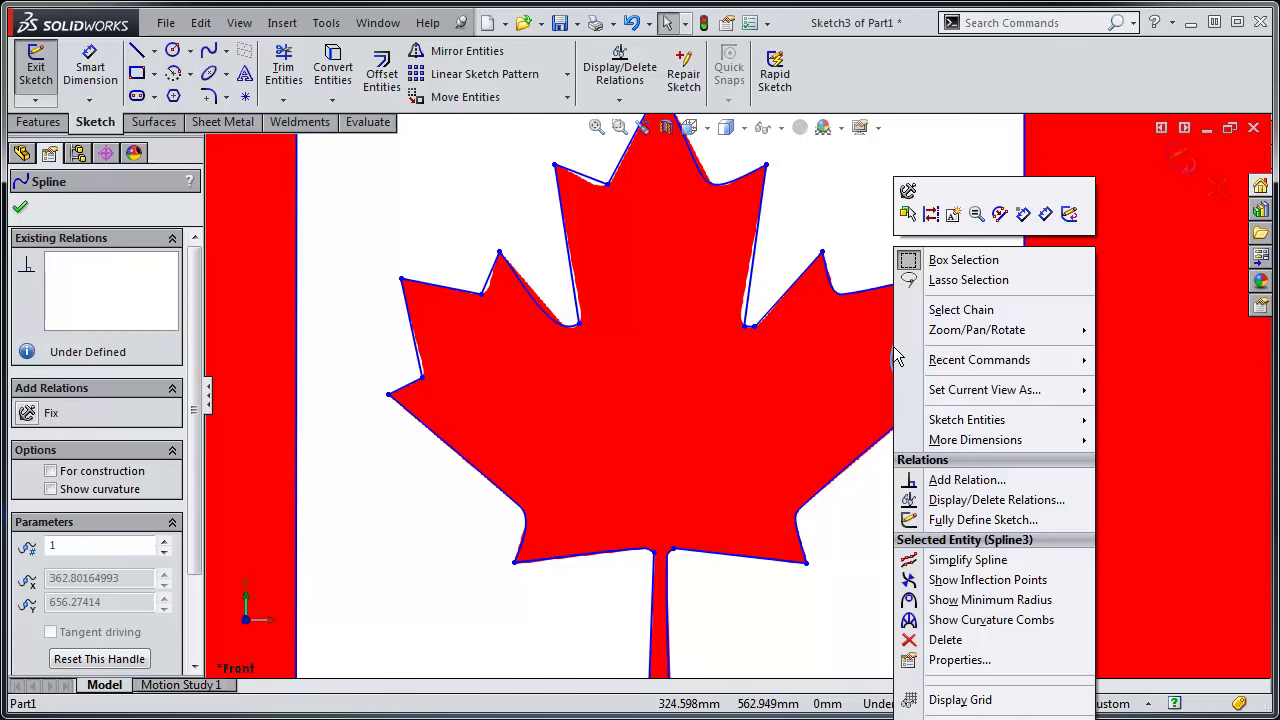
left_click(874, 252)
scroll(907, 334, "down", 3)
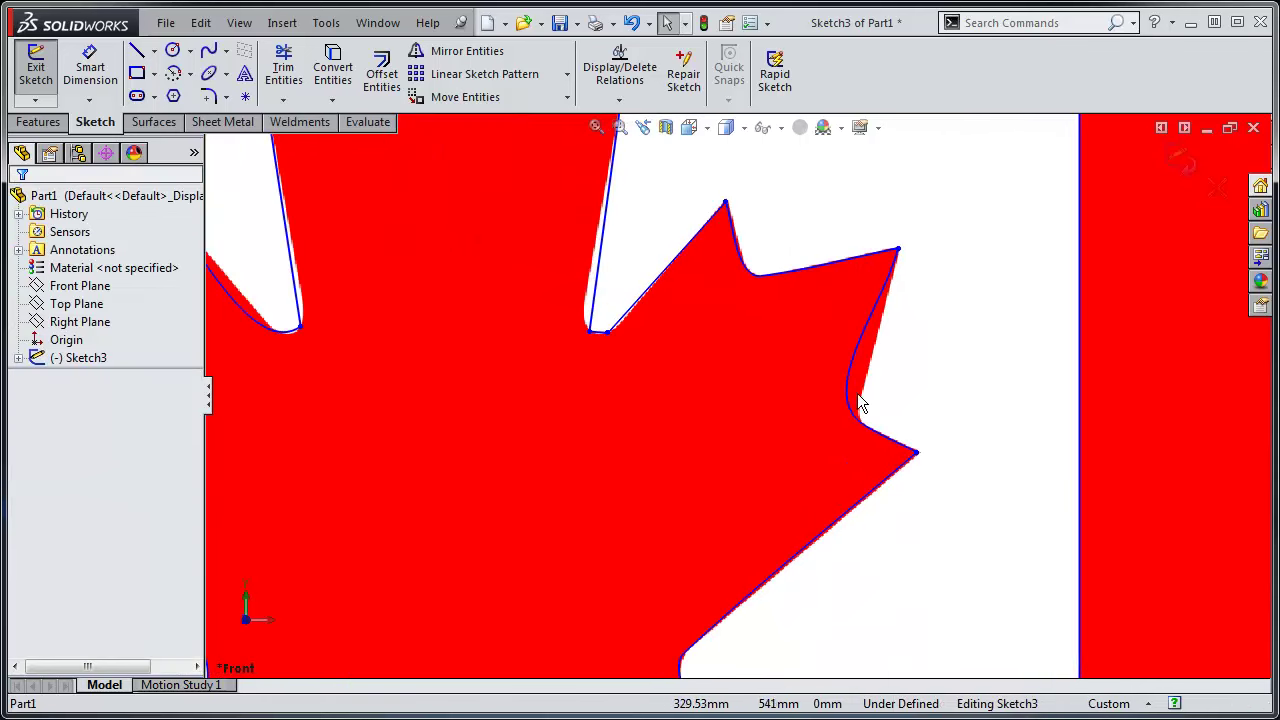
left_click(850, 405)
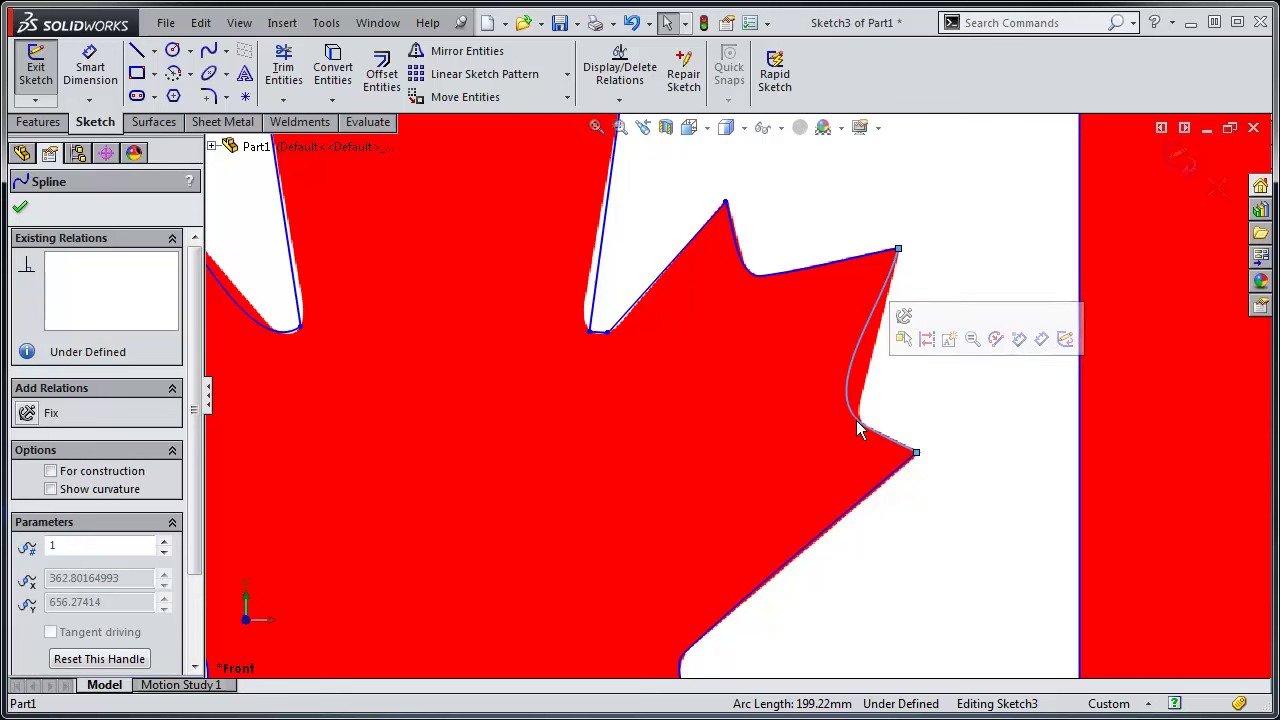
mouse_move(862, 428)
left_mouse_down()
mouse_move(911, 423)
mouse_move(916, 395)
mouse_move(863, 423)
mouse_move(940, 448)
mouse_move(943, 426)
mouse_move(920, 454)
left_mouse_up()
left_click(866, 429)
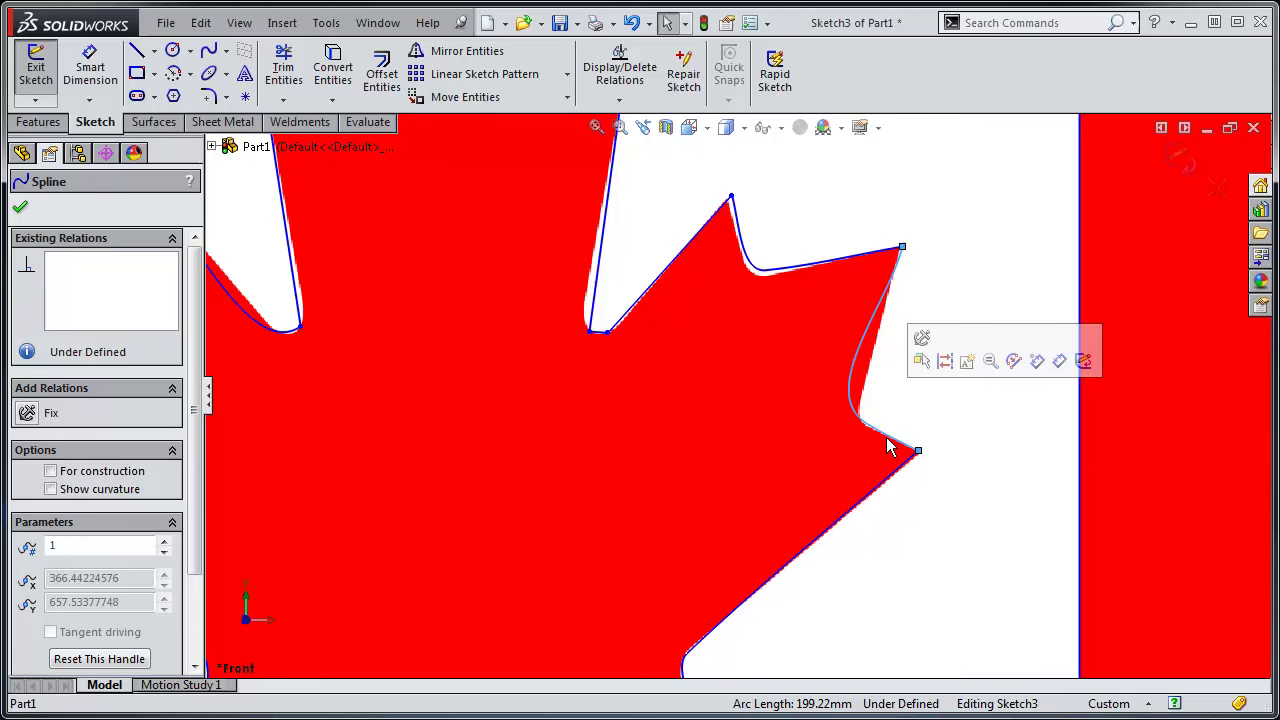
Step: Simplify that spline at 0.199 mm tolerance and bend it to follow the leaf edge
right_click(856, 391)
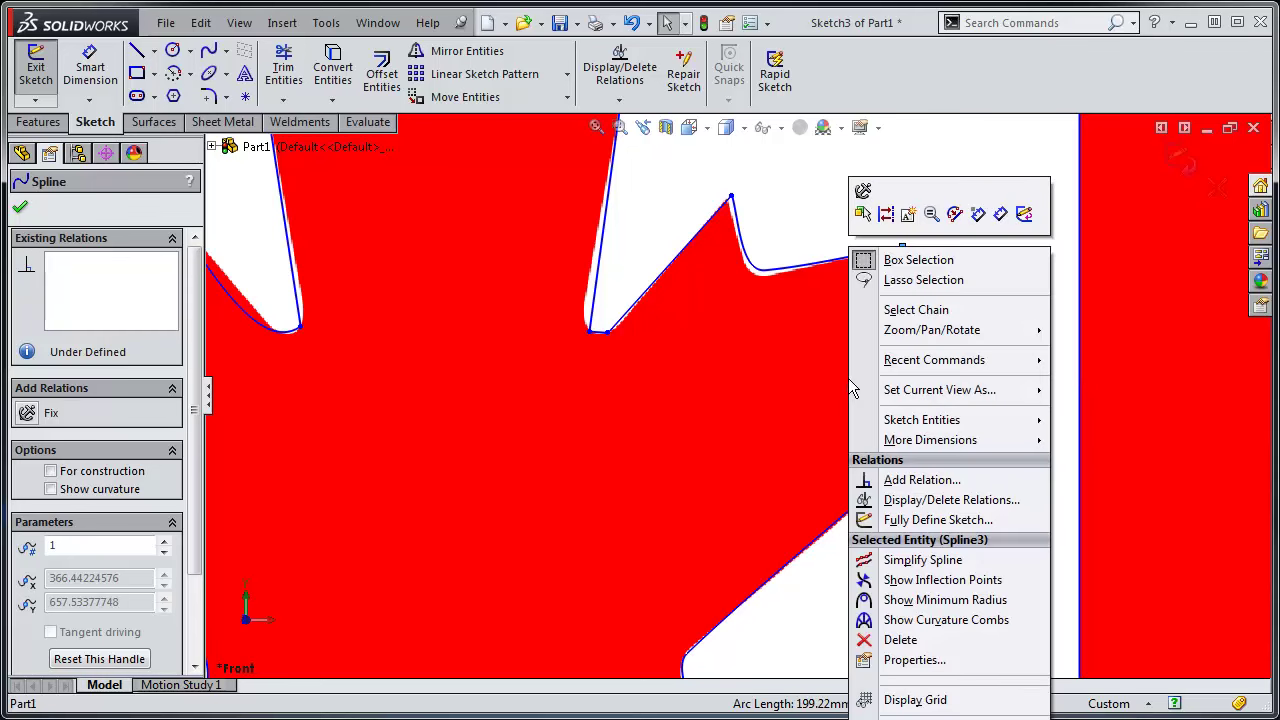
left_click(926, 561)
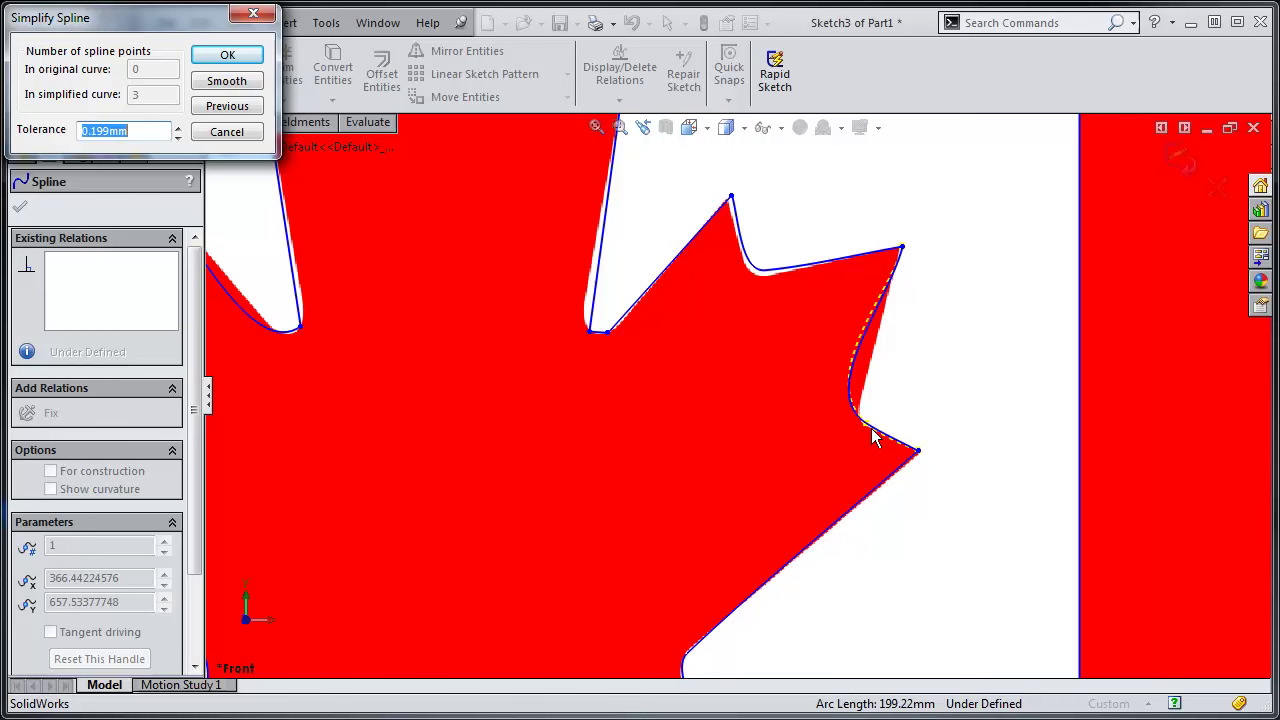
left_click(229, 58)
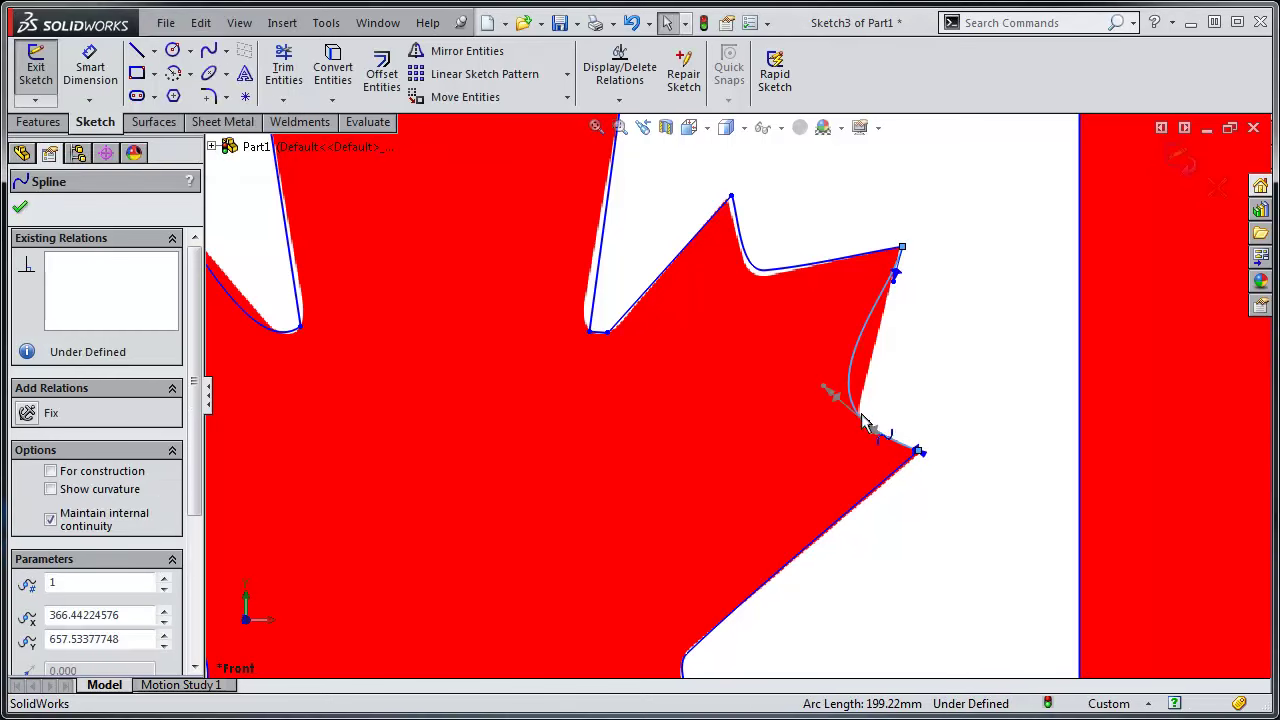
scroll(877, 437, "down", 2)
left_click_drag(785, 370, 843, 400)
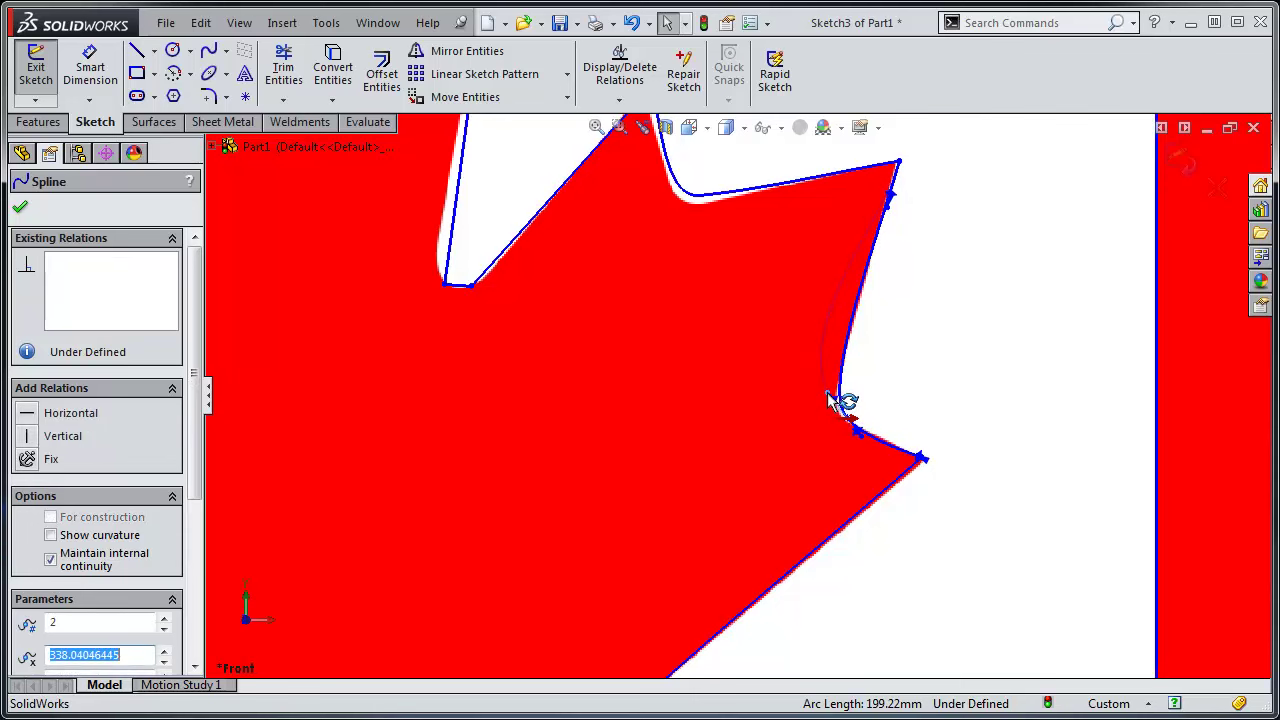
left_click(987, 363)
Step: Inspect and slightly nudge the existing spline in the leaf's upper-left notch
scroll(937, 531, "up", 3)
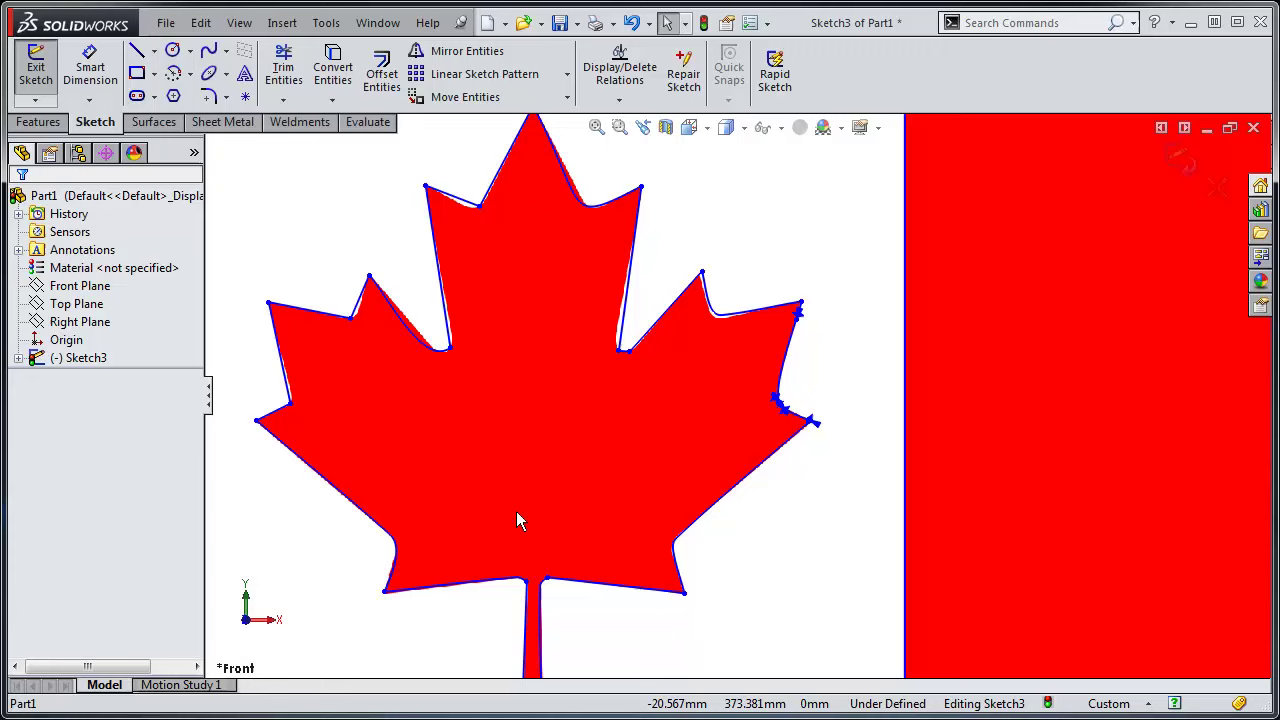
scroll(479, 350, "up", 1)
scroll(490, 355, "down", 3)
left_click(527, 358)
right_click(527, 358)
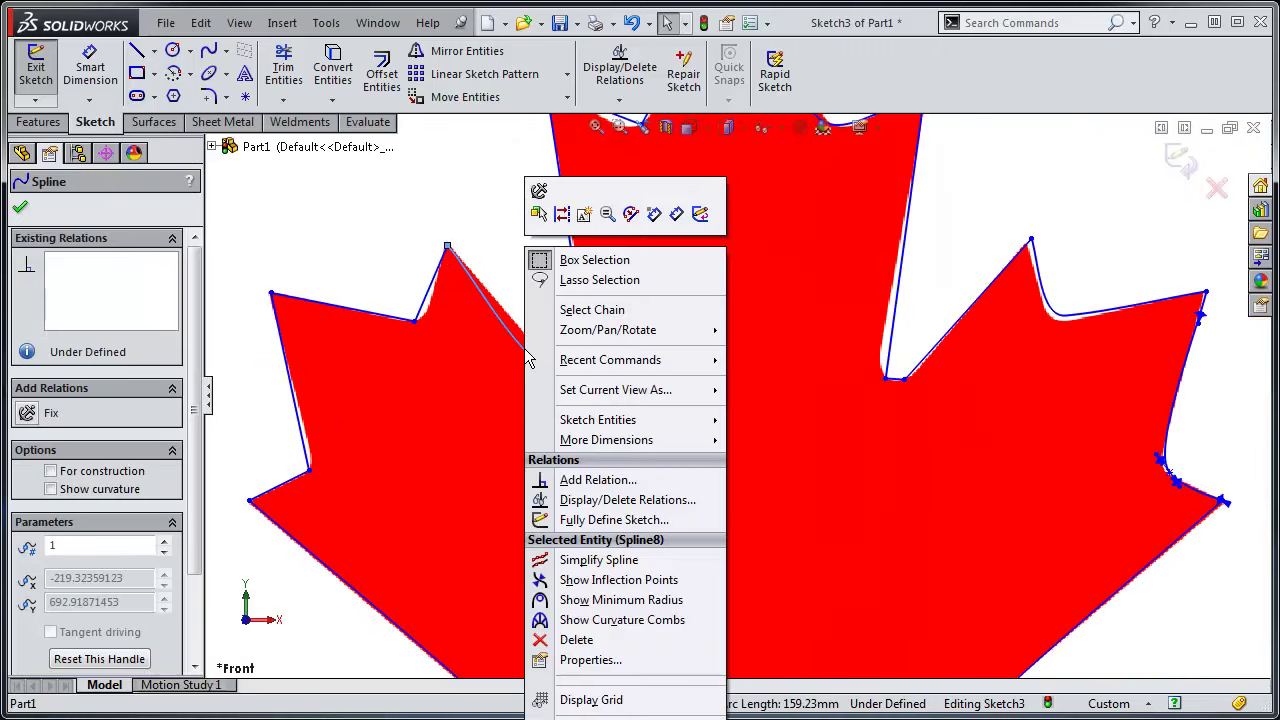
key("Escape")
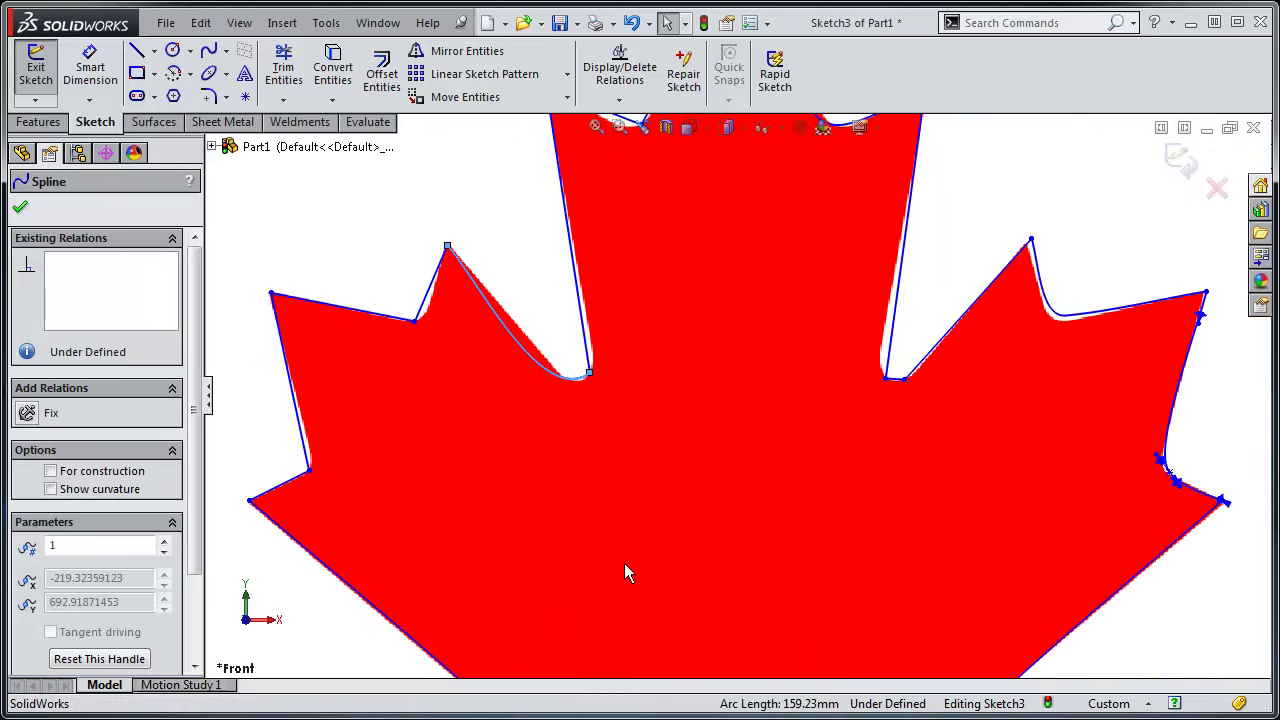
left_click(545, 296)
left_click_drag(524, 356, 523, 354)
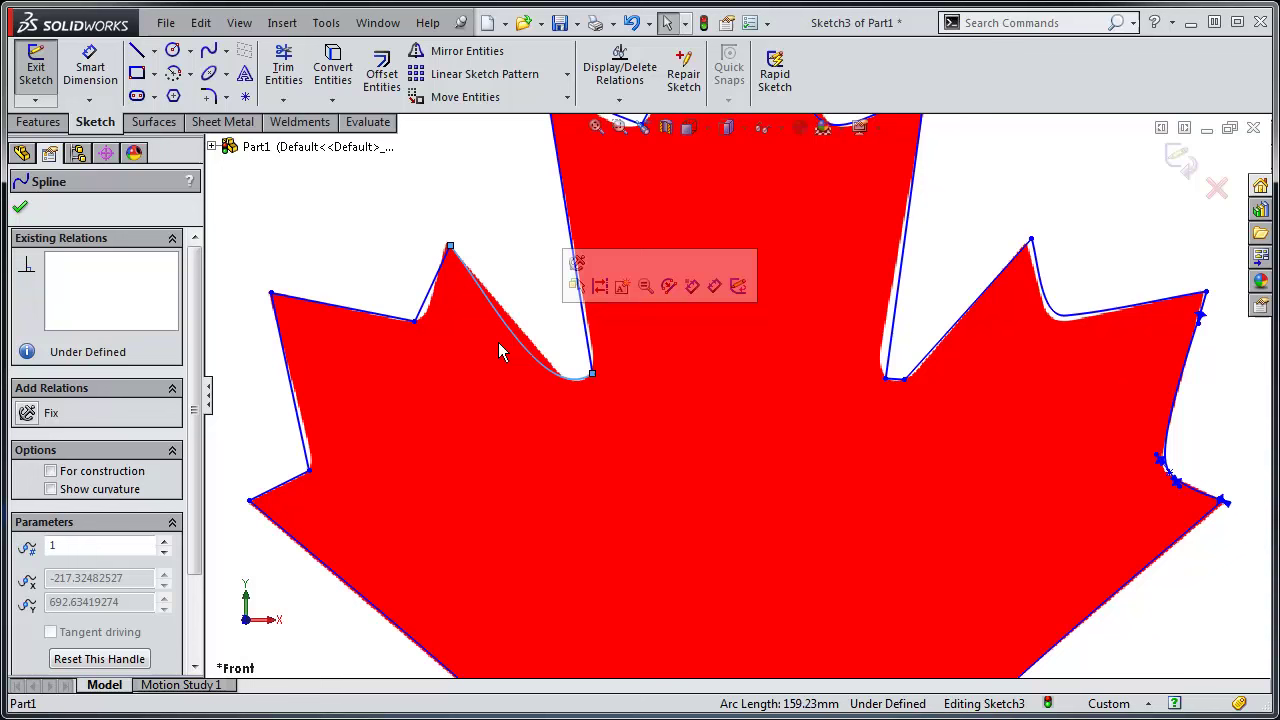
left_click(553, 402)
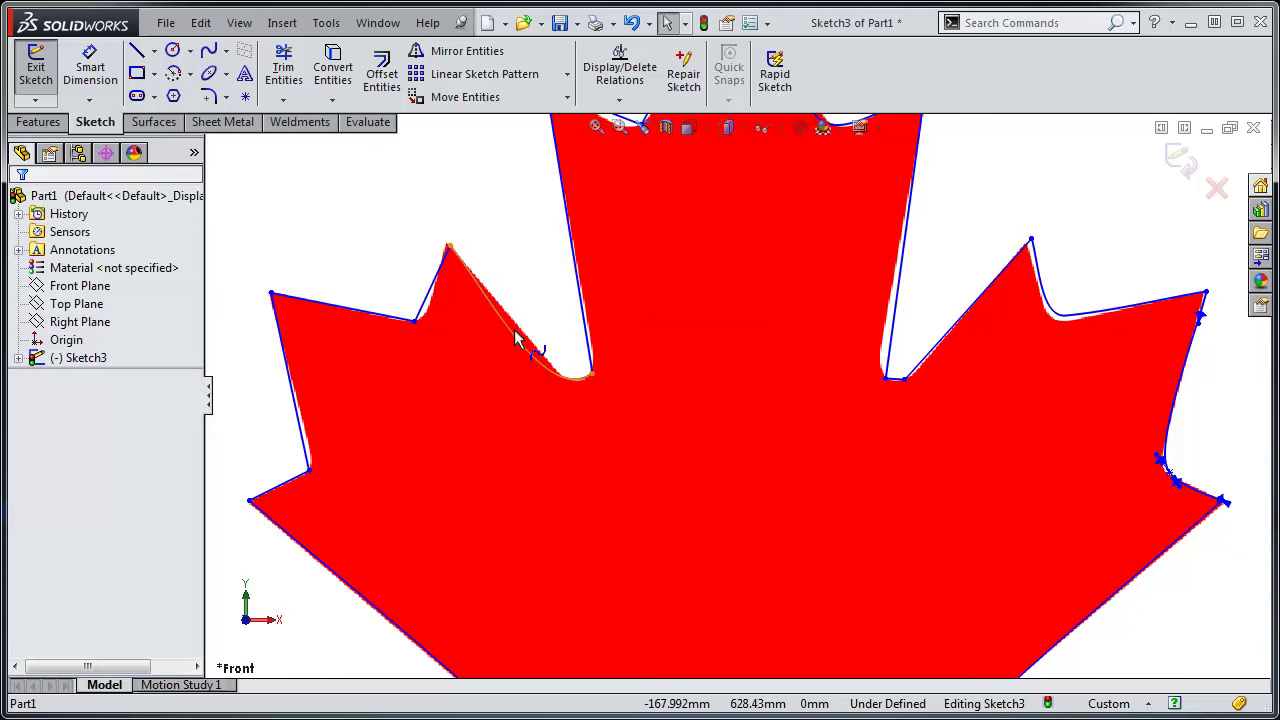
left_click(516, 340)
left_click(560, 364)
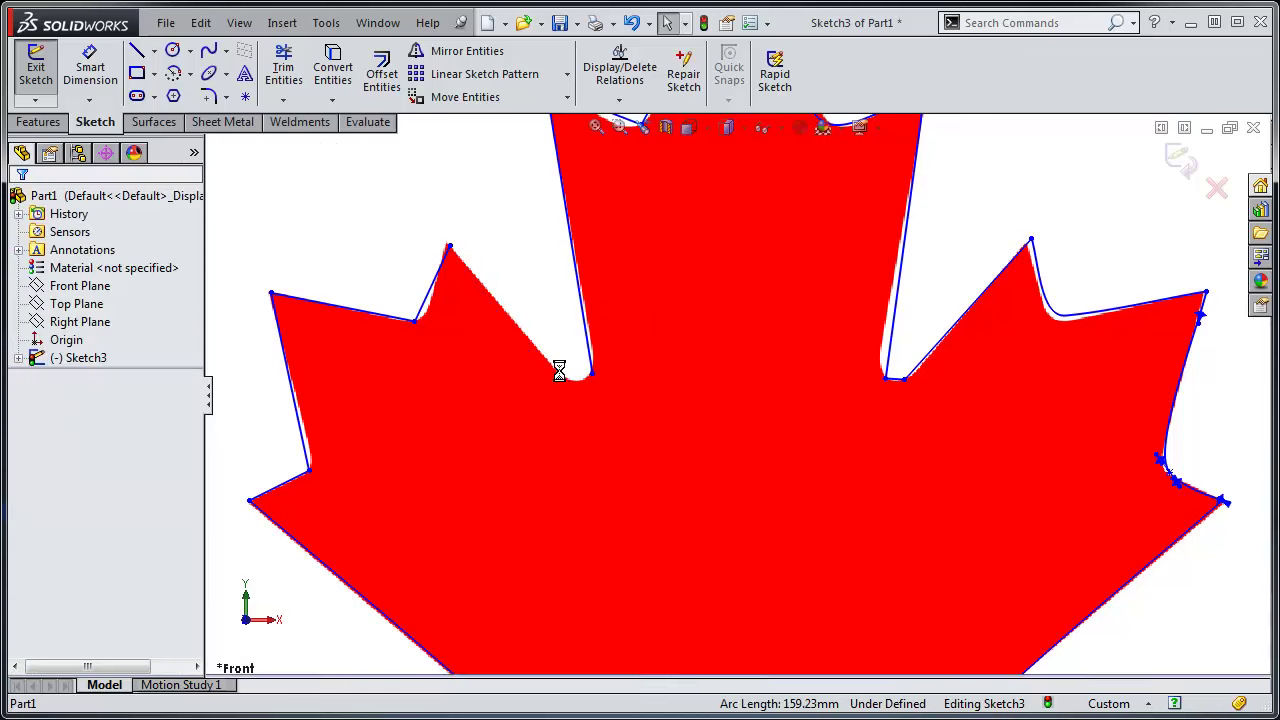
Step: Draw a new spline from the notch's top vertex to its corner
left_click(208, 50)
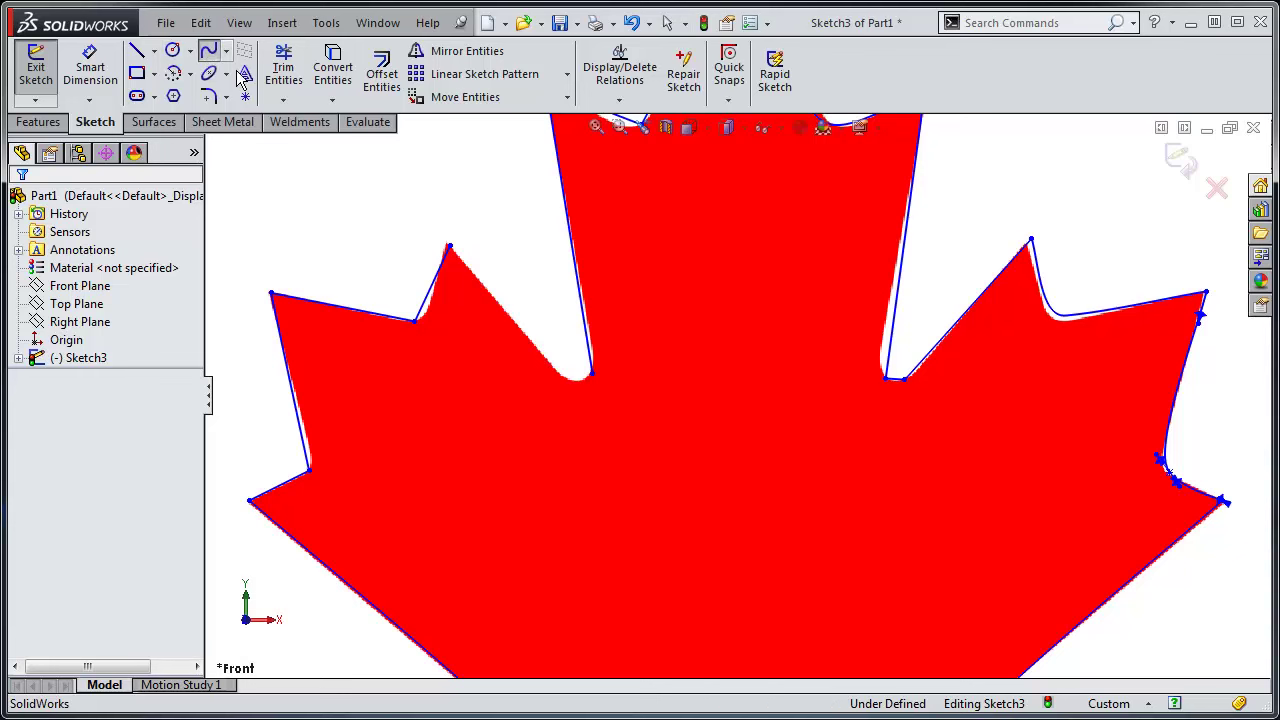
left_click(450, 247)
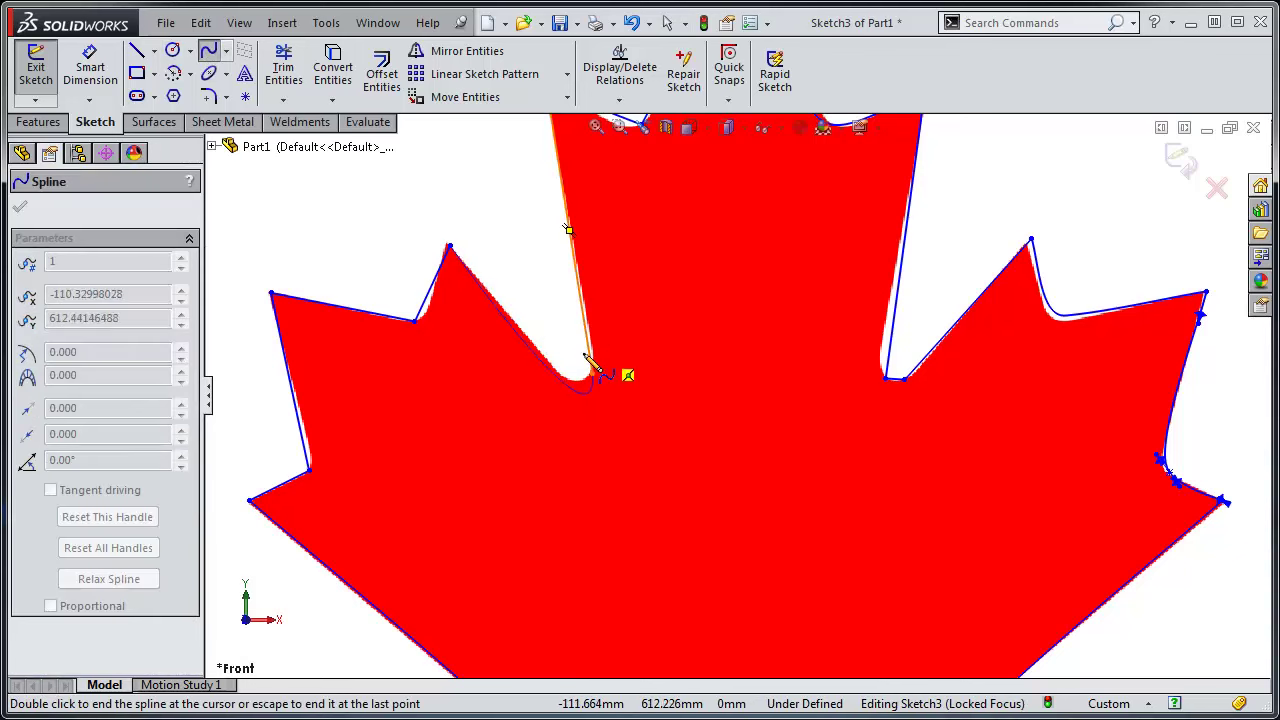
double_click(590, 372)
key("Escape")
left_click(552, 358)
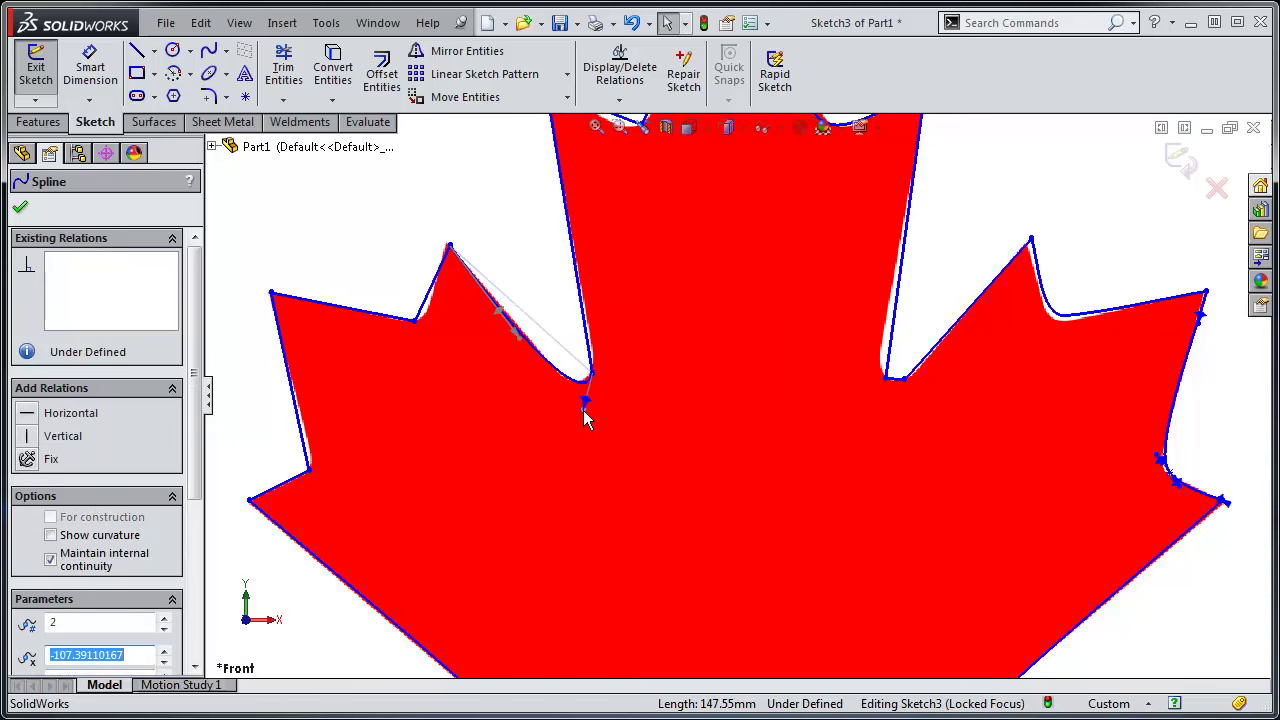
key("Escape")
Step: Extrude the traced flag sketch 40 mm Blind into the two red bars and maple leaf
key("f")
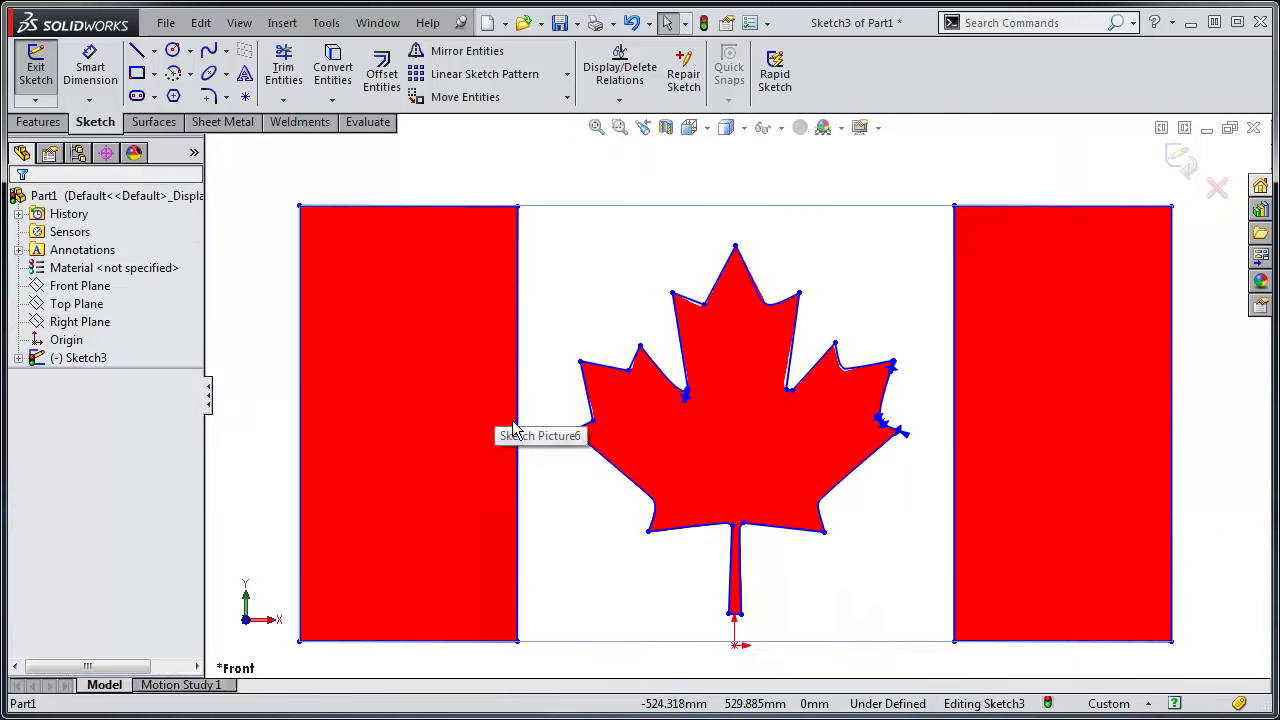
left_click(38, 121)
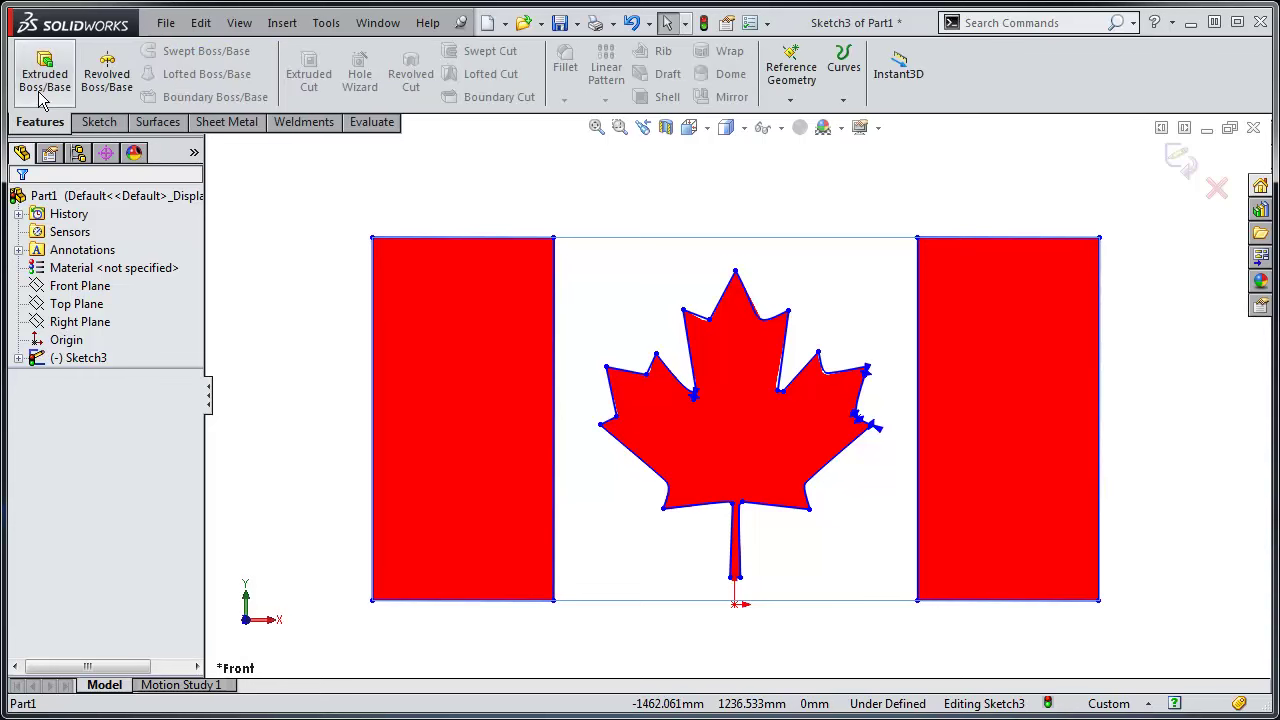
left_click(44, 78)
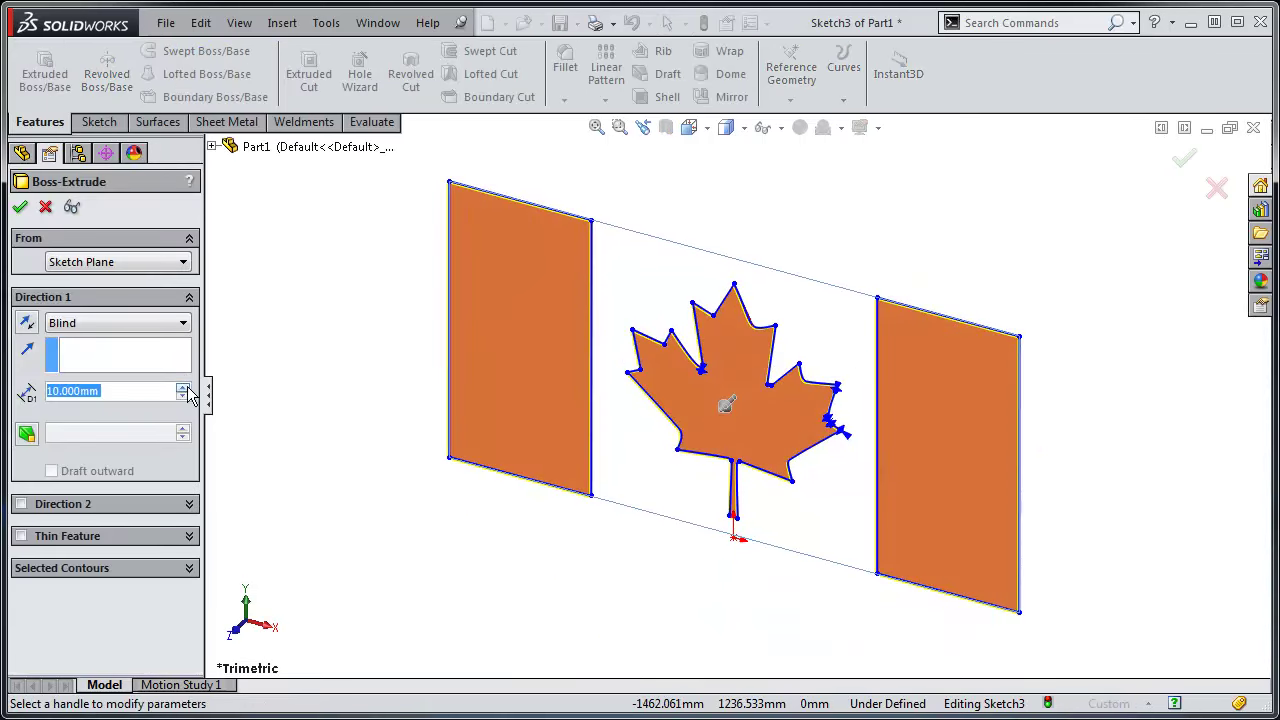
left_click(182, 386)
left_click(182, 386)
left_click(182, 386)
left_click(21, 207)
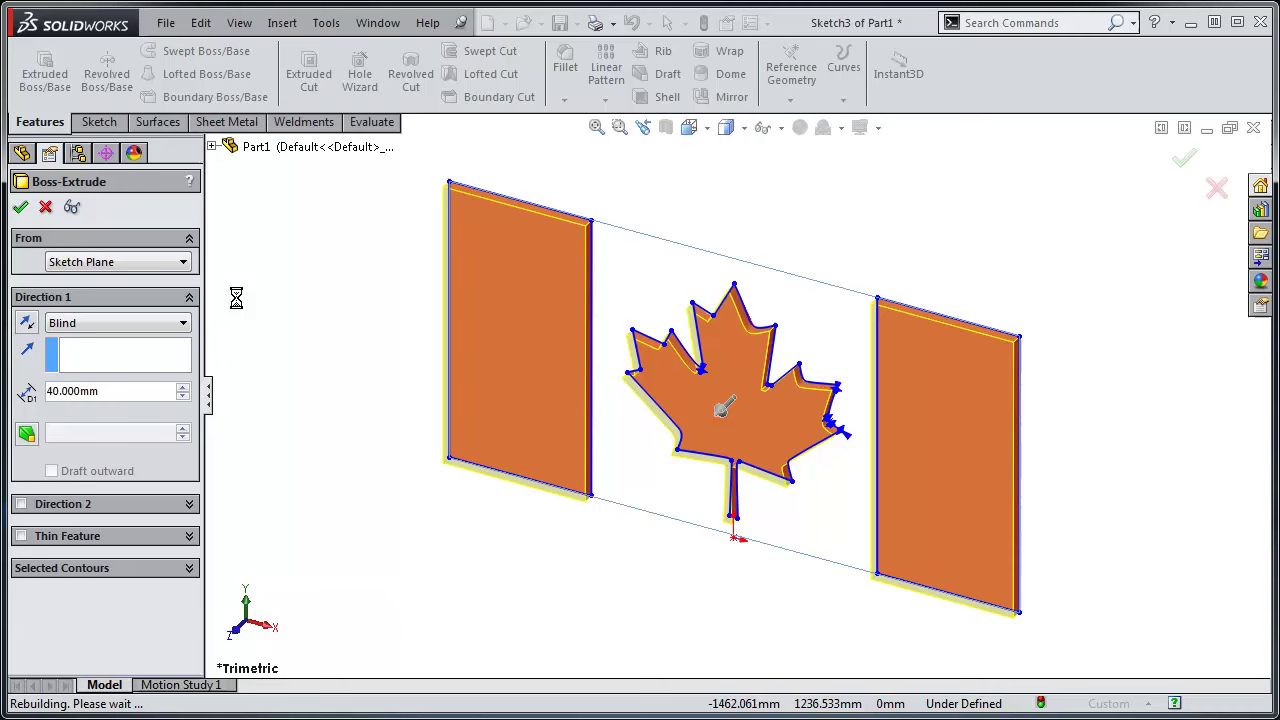